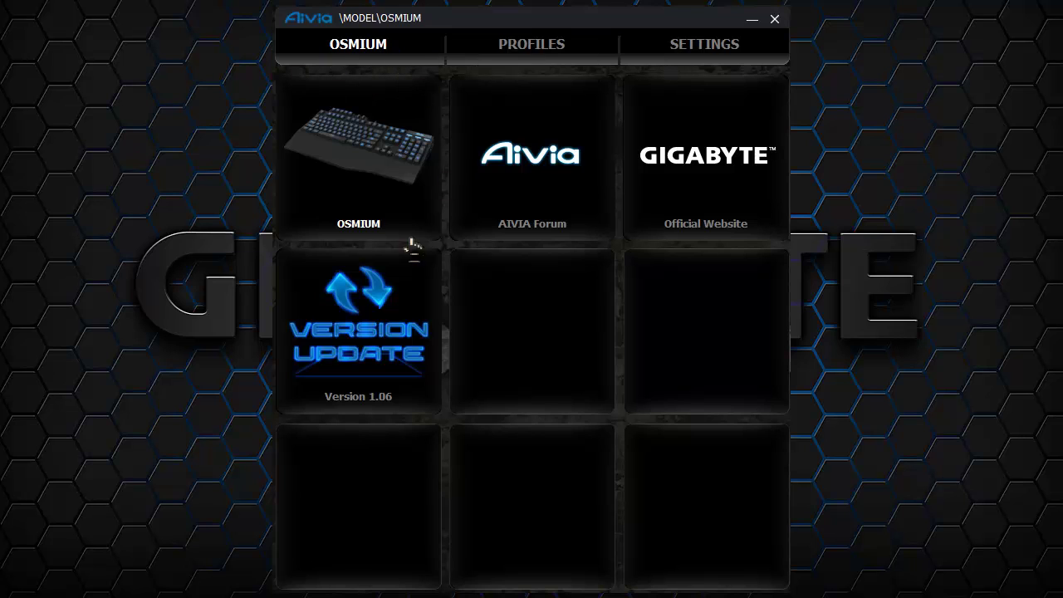
Step: Switch to the PROFILES page listing the Osmium's macro keys G1 through G5
{"action": "left_click", "coordinate": [510, 55]}
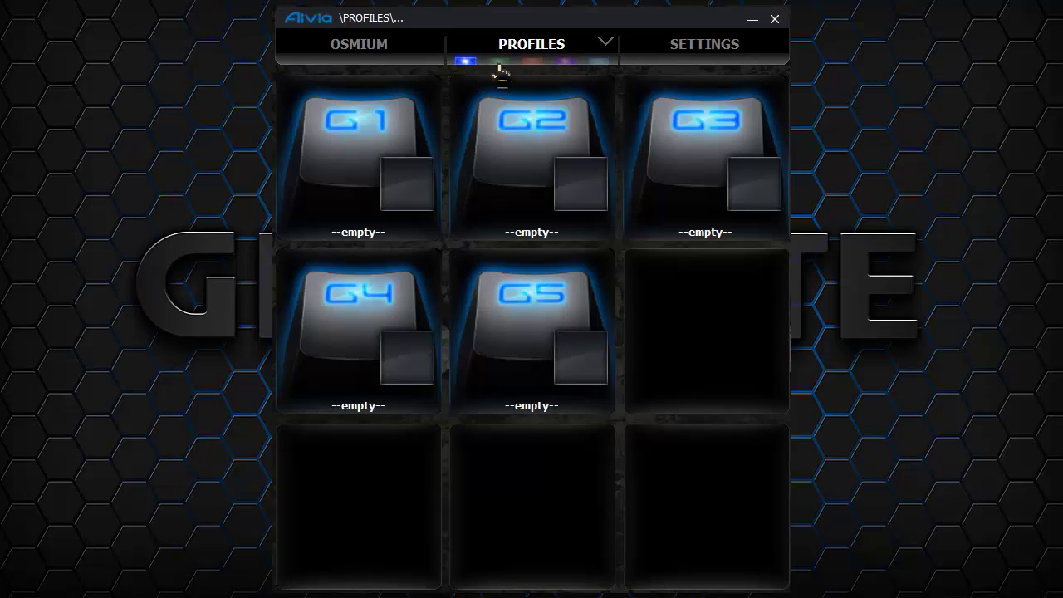
Step: Try the green, red, purple and cyan profiles, return to blue, then go to Settings
{"action": "left_click", "coordinate": [499, 63]}
{"action": "left_click", "coordinate": [531, 63]}
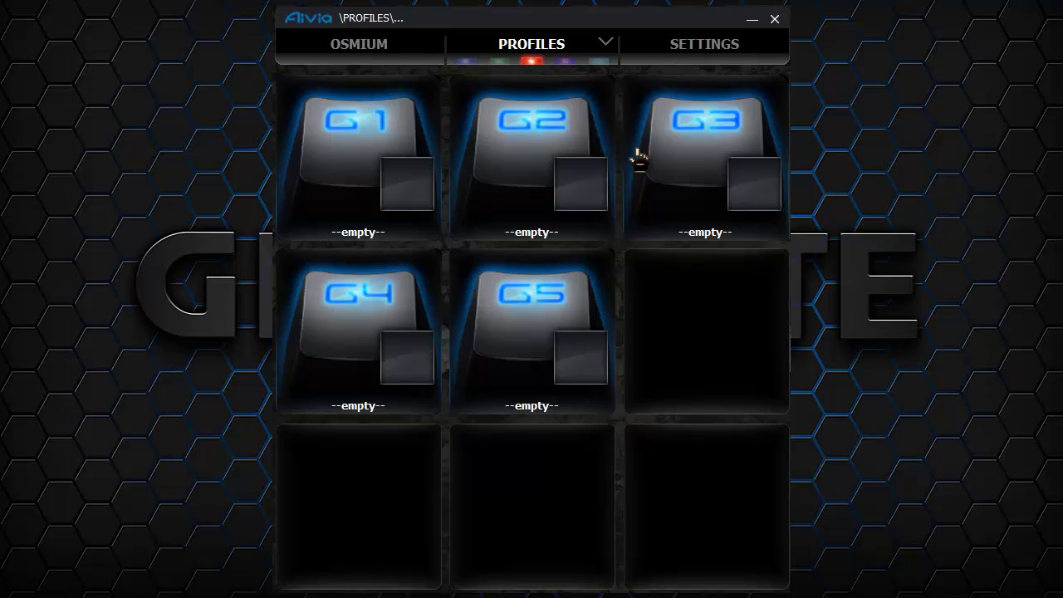
{"action": "left_click", "coordinate": [565, 62]}
{"action": "left_click", "coordinate": [594, 63]}
{"action": "left_click", "coordinate": [465, 63]}
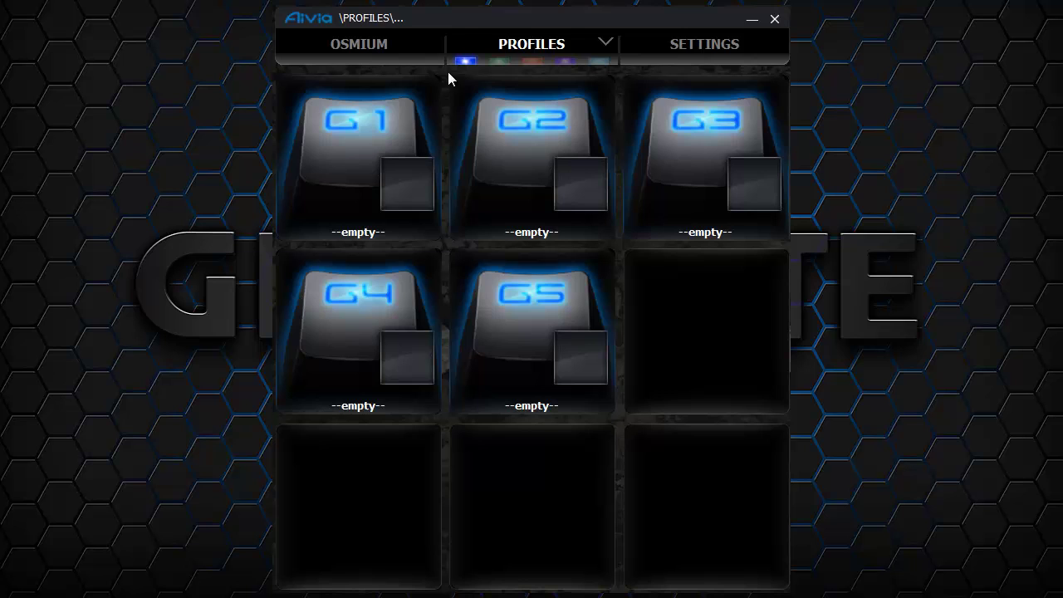
{"action": "left_click", "coordinate": [716, 51]}
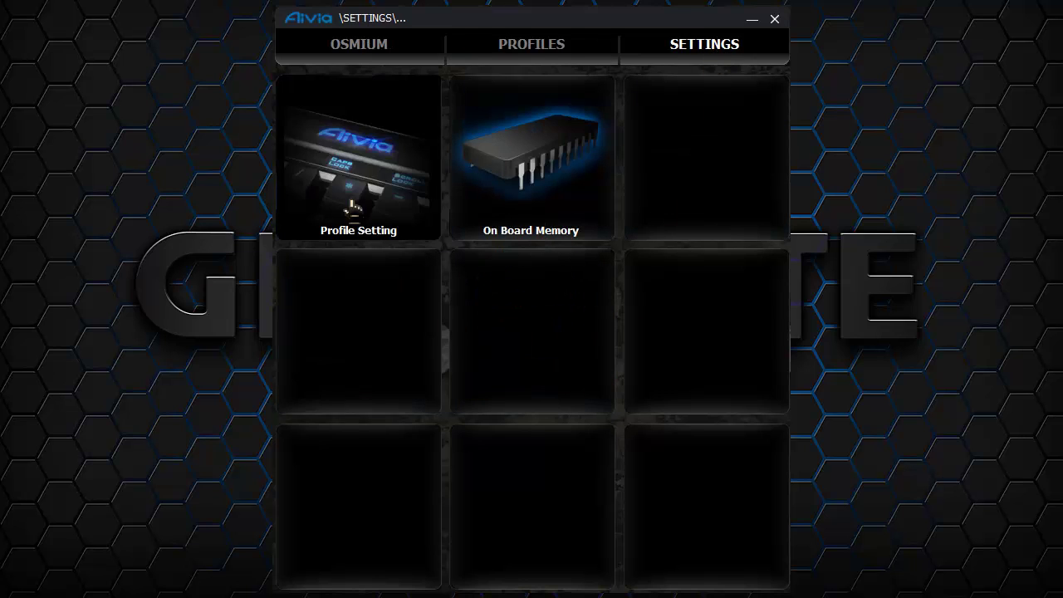
Step: Look at the Profile Setting and On Board Memory pages, returning to the settings overview each time
{"action": "left_click", "coordinate": [350, 156]}
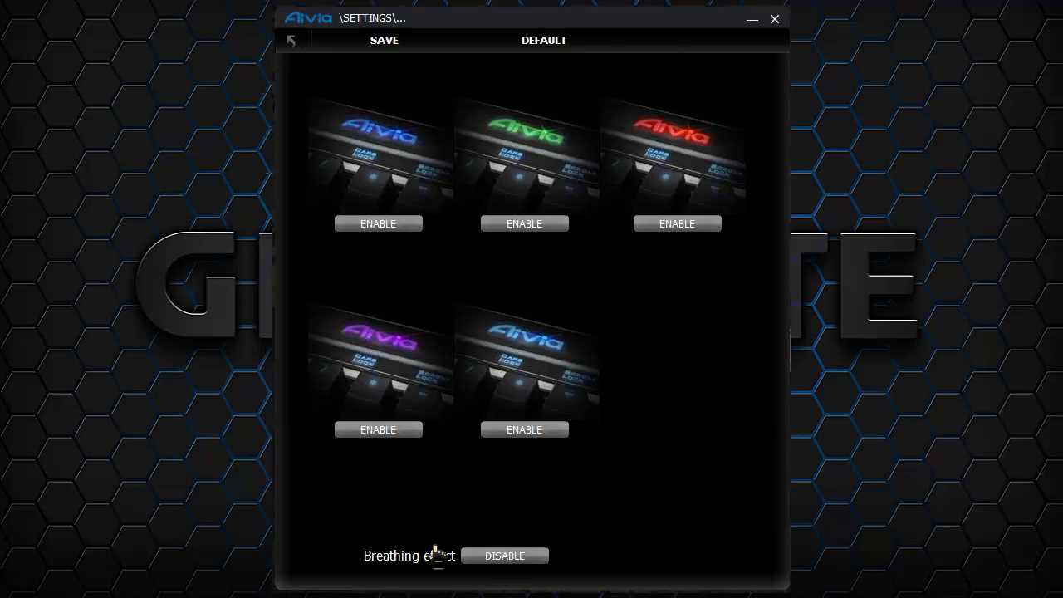
{"action": "left_click", "coordinate": [293, 41]}
{"action": "left_click", "coordinate": [537, 183]}
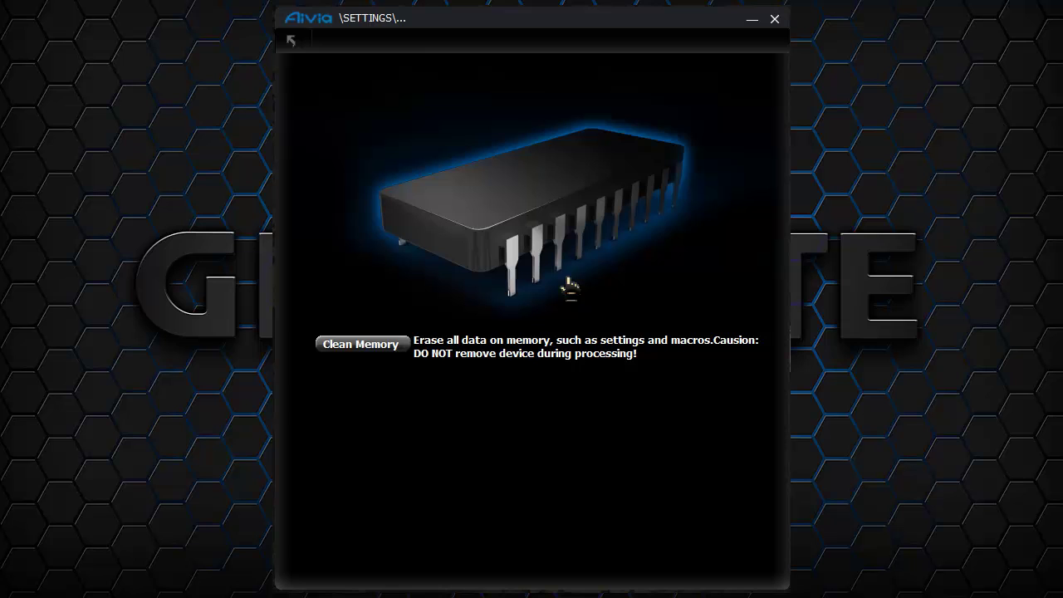
{"action": "left_click", "coordinate": [293, 40]}
Step: Go back to the G1–G5 profile grid via the Osmium main page
{"action": "left_click", "coordinate": [532, 48]}
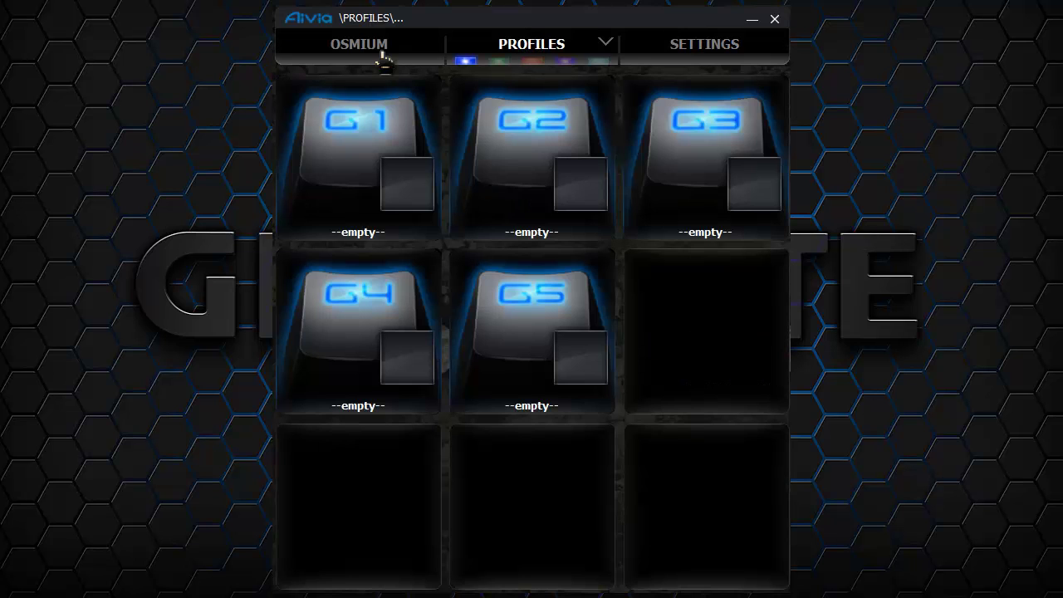
{"action": "left_click", "coordinate": [382, 55]}
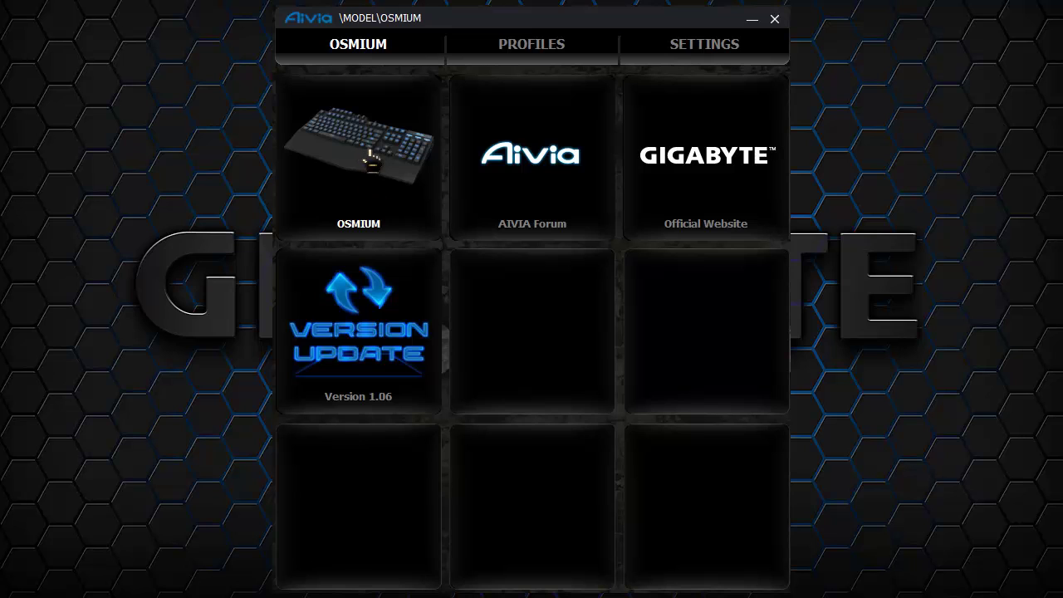
{"action": "left_click", "coordinate": [526, 40]}
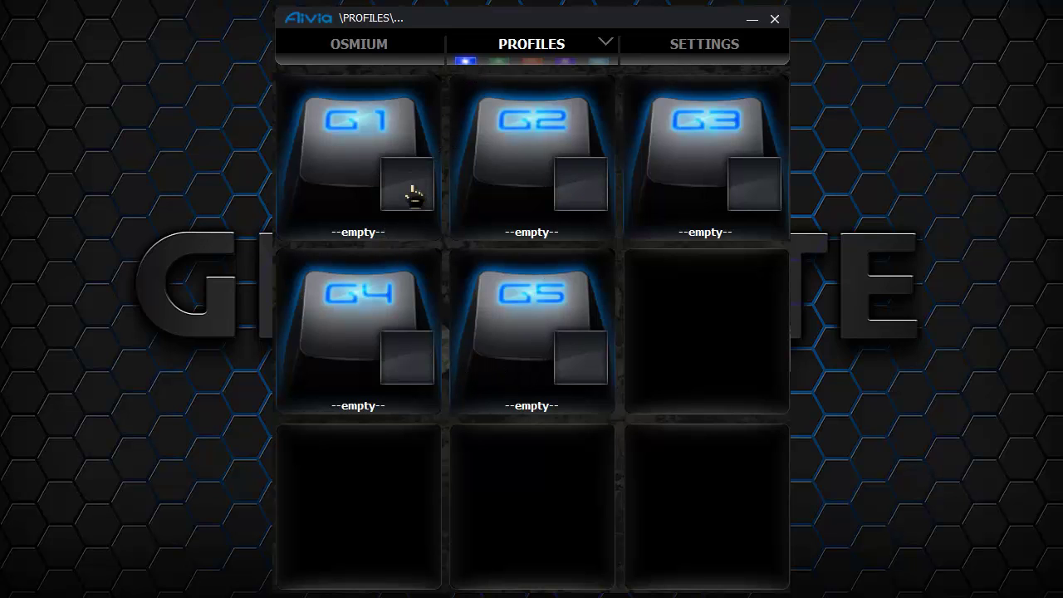
Step: Open the G1 key's assignments and show its Macros tab with empty slots 1–9
{"action": "left_click", "coordinate": [415, 202]}
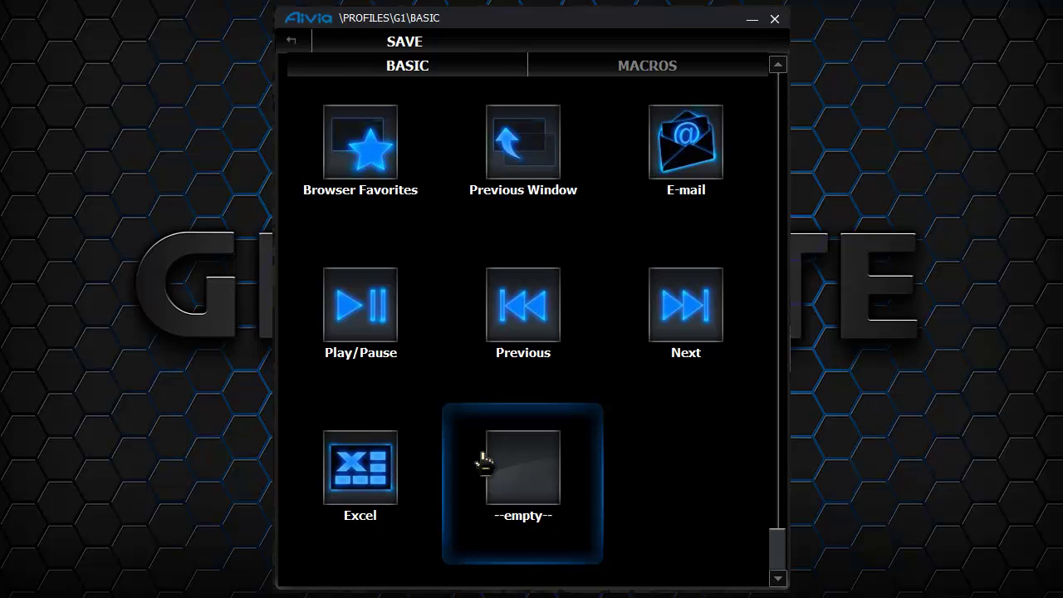
{"action": "left_click", "coordinate": [635, 73]}
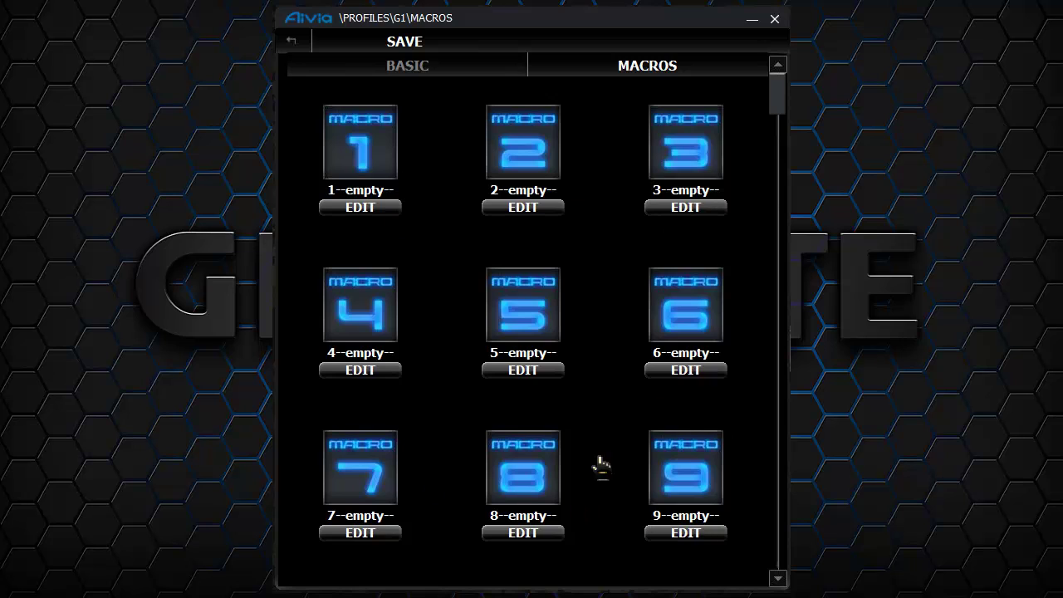
Step: Open Macro 1 of the G1 key in the macro editor
{"action": "left_click", "coordinate": [368, 209]}
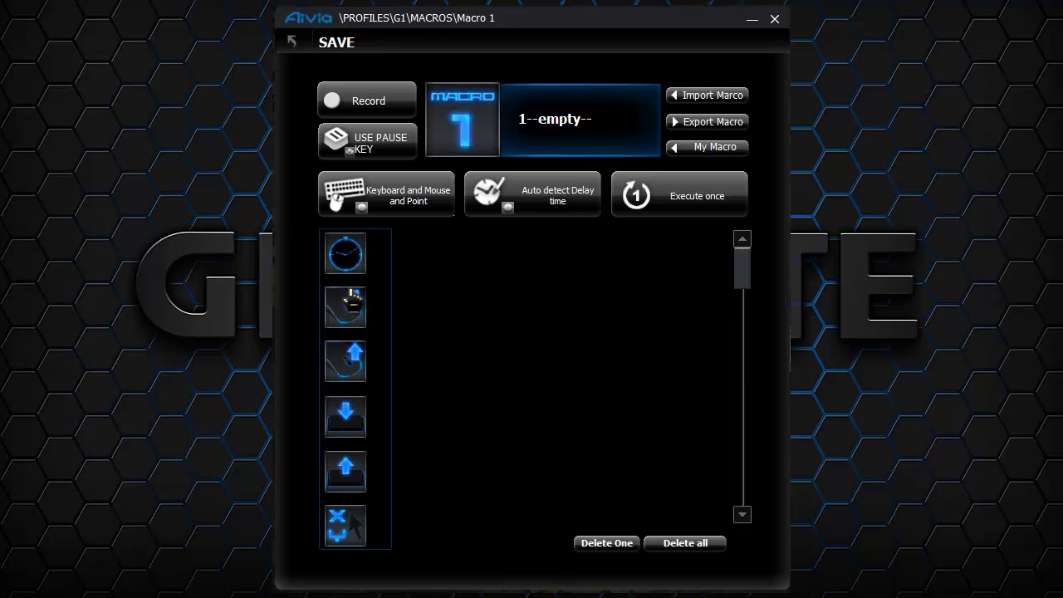
Step: Add a left mouse button press step to Macro 1, then delete it again
{"action": "left_click_drag", "start_coordinate": [349, 324], "coordinate": [471, 303]}
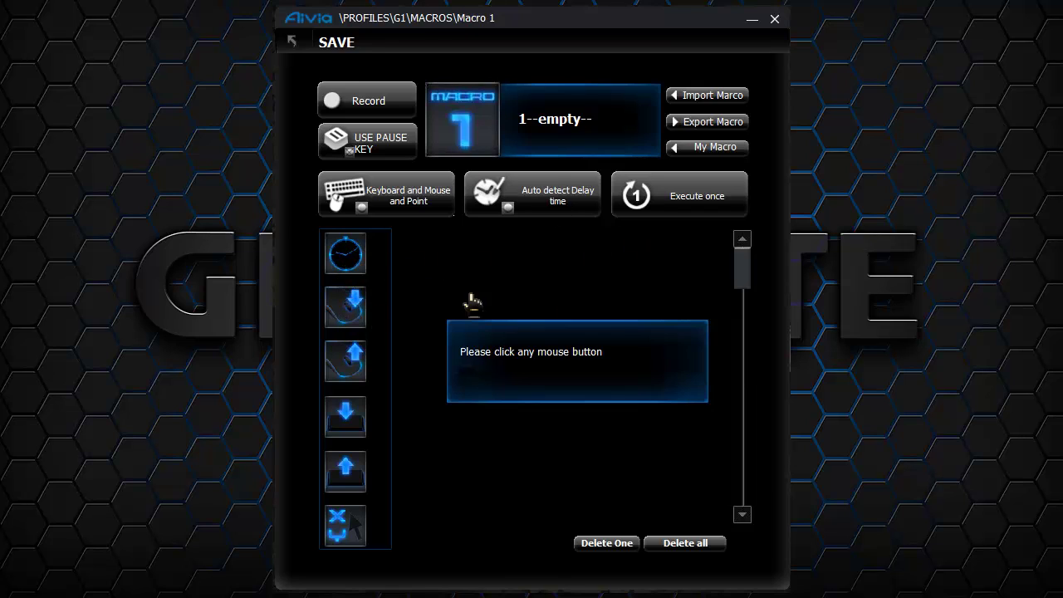
{"action": "left_click", "coordinate": [345, 265]}
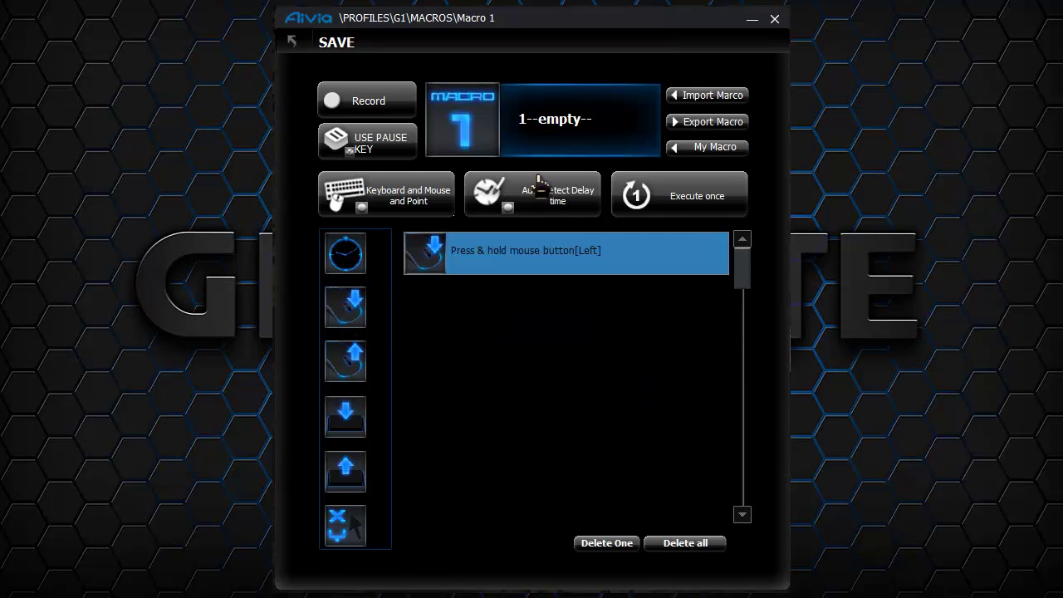
{"action": "left_click", "coordinate": [607, 548]}
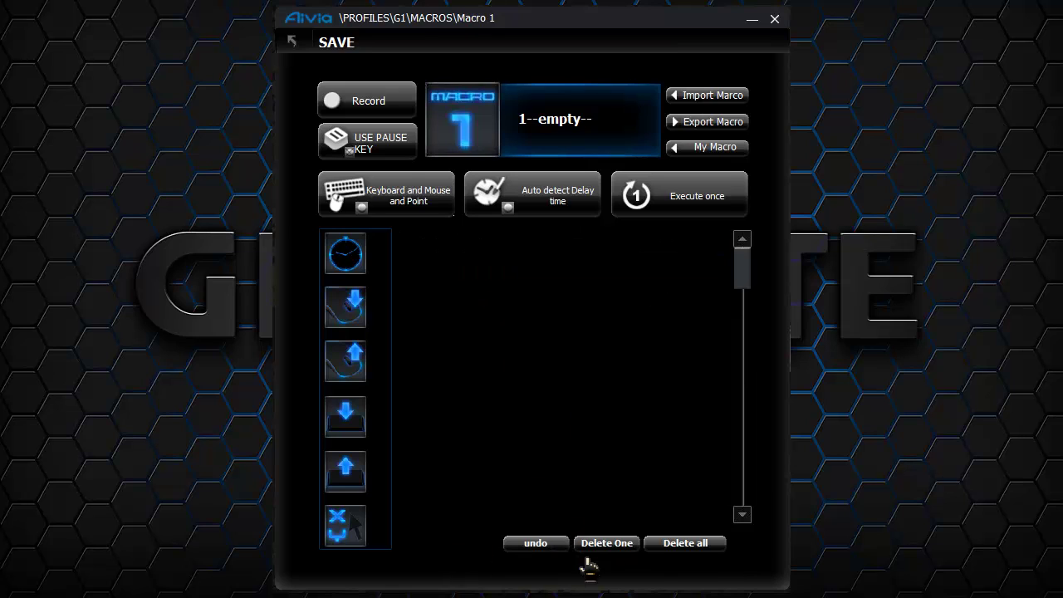
Step: Record the number keys 1 through 0 into Macro 1 and stop recording
{"action": "left_click", "coordinate": [371, 101]}
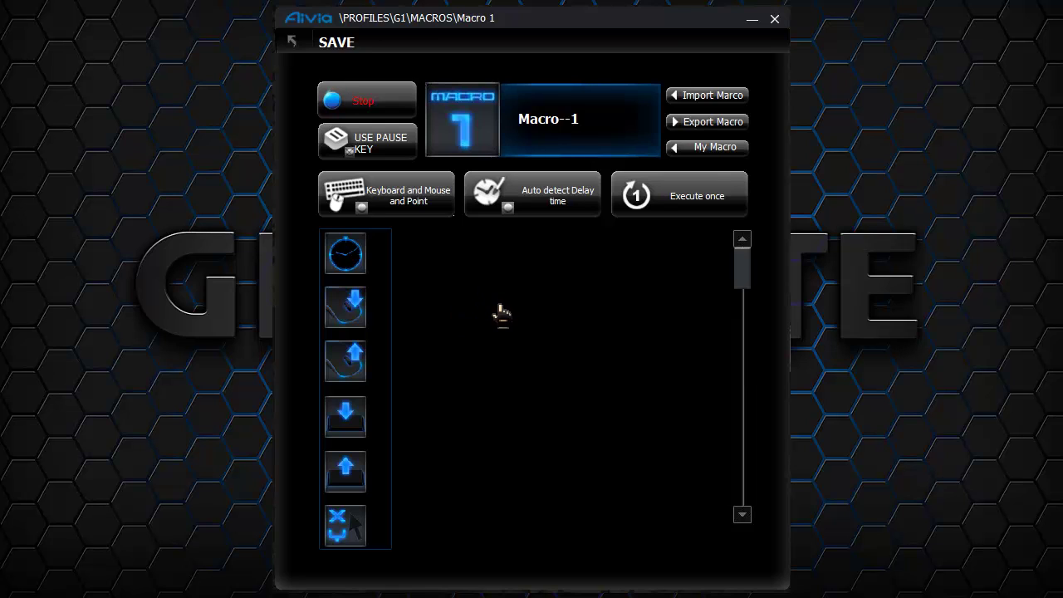
{"action": "key", "text": "1"}
{"action": "key", "text": "2"}
{"action": "key", "text": "4"}
{"action": "key", "text": "5"}
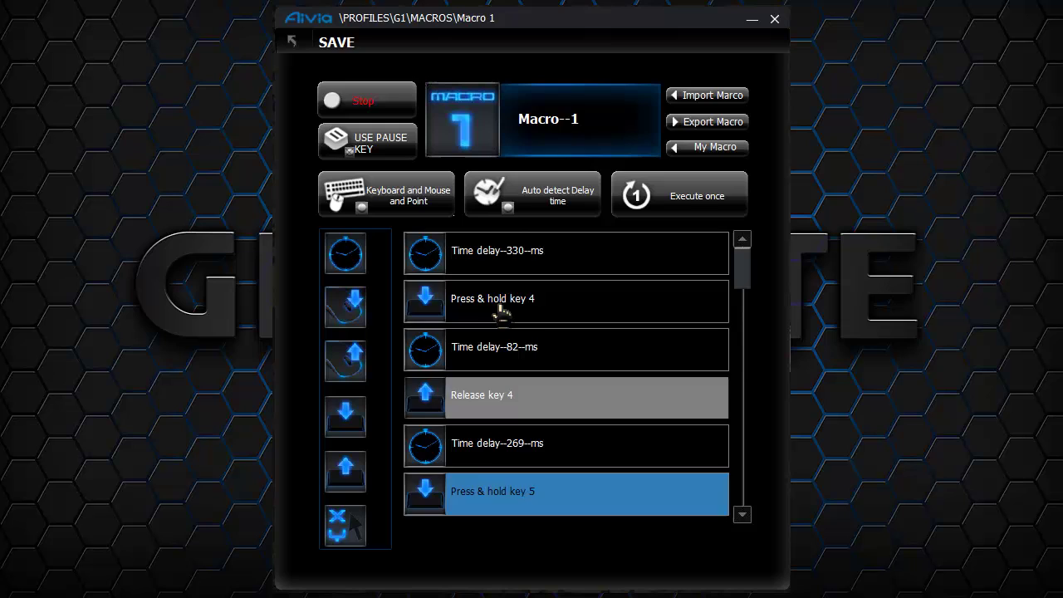
{"action": "key", "text": "6"}
{"action": "key", "text": "7"}
{"action": "key", "text": "8"}
{"action": "key", "text": "9"}
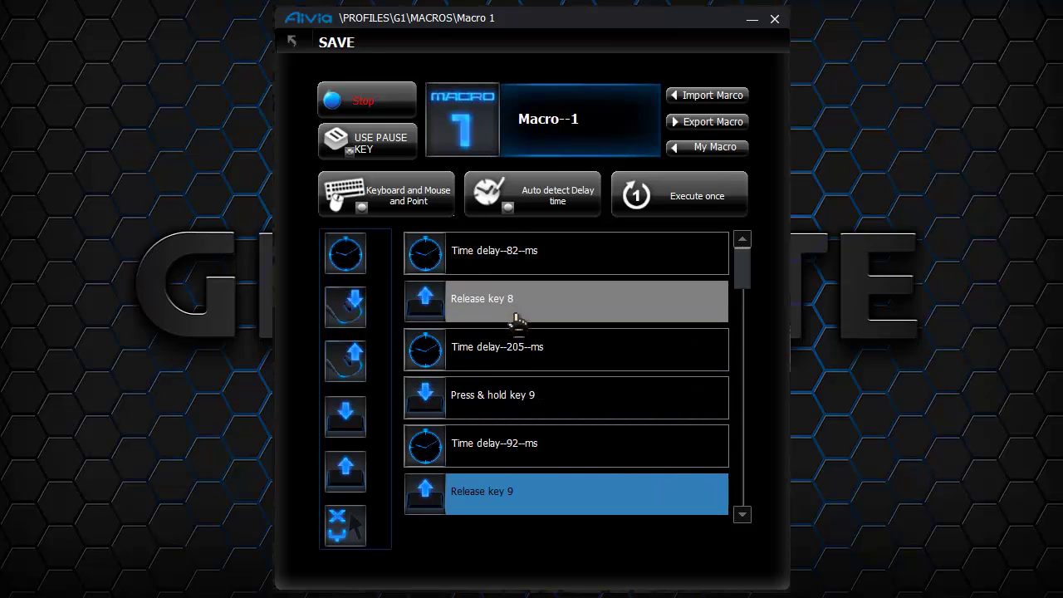
{"action": "key", "text": "0"}
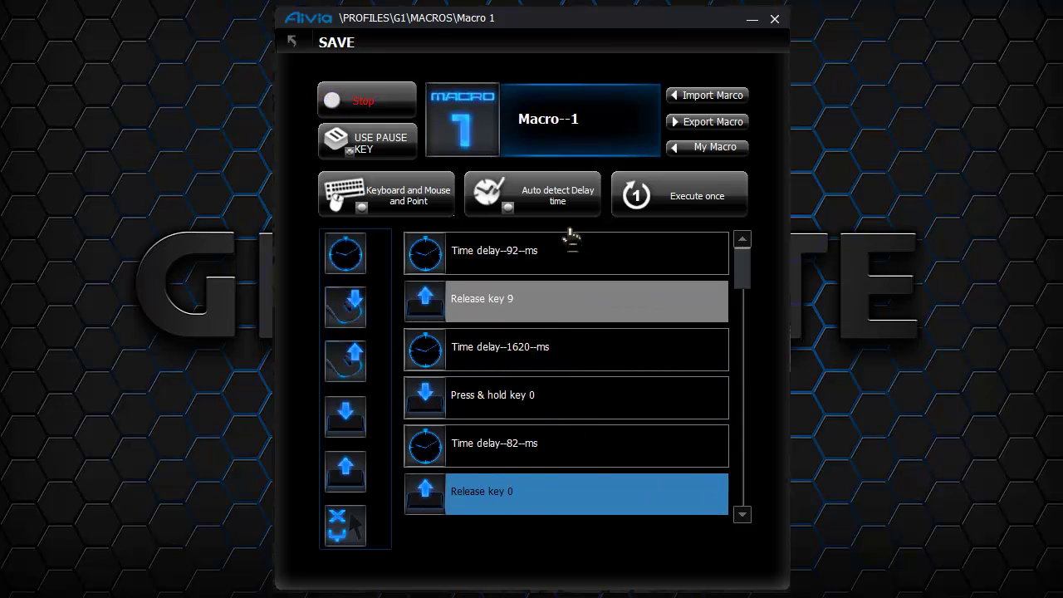
{"action": "left_click", "coordinate": [402, 141]}
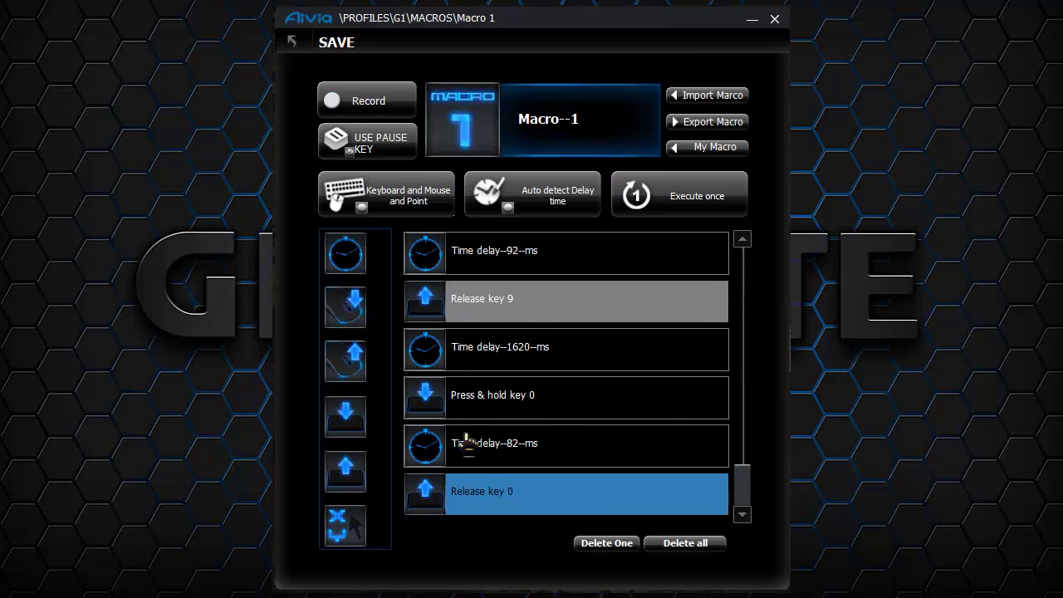
{"action": "scroll", "coordinate": [589, 438], "scroll_direction": "up", "scroll_amount": 10}
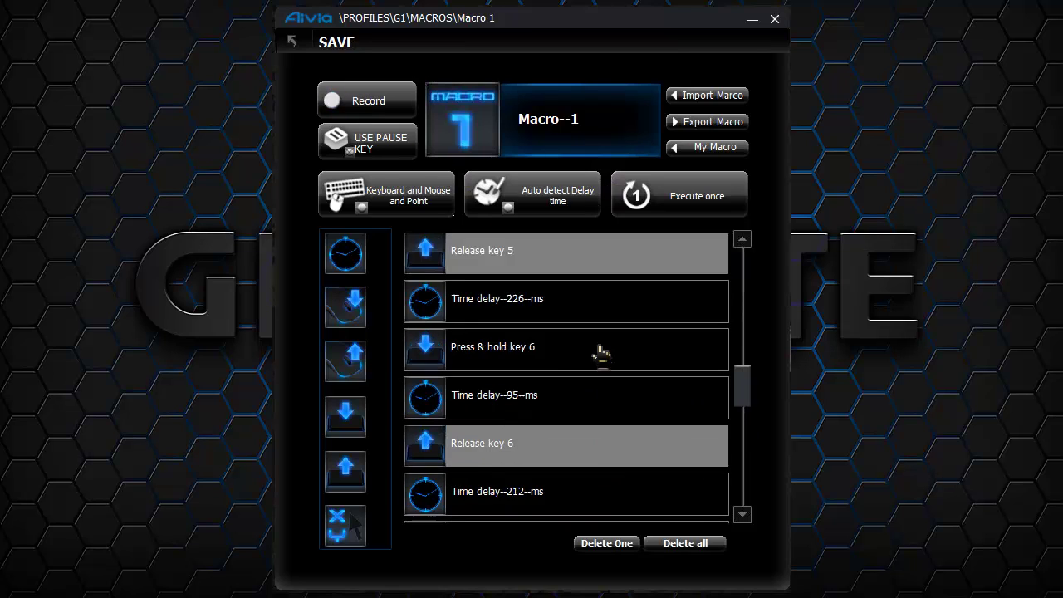
{"action": "scroll", "coordinate": [568, 349], "scroll_direction": "up", "scroll_amount": 5}
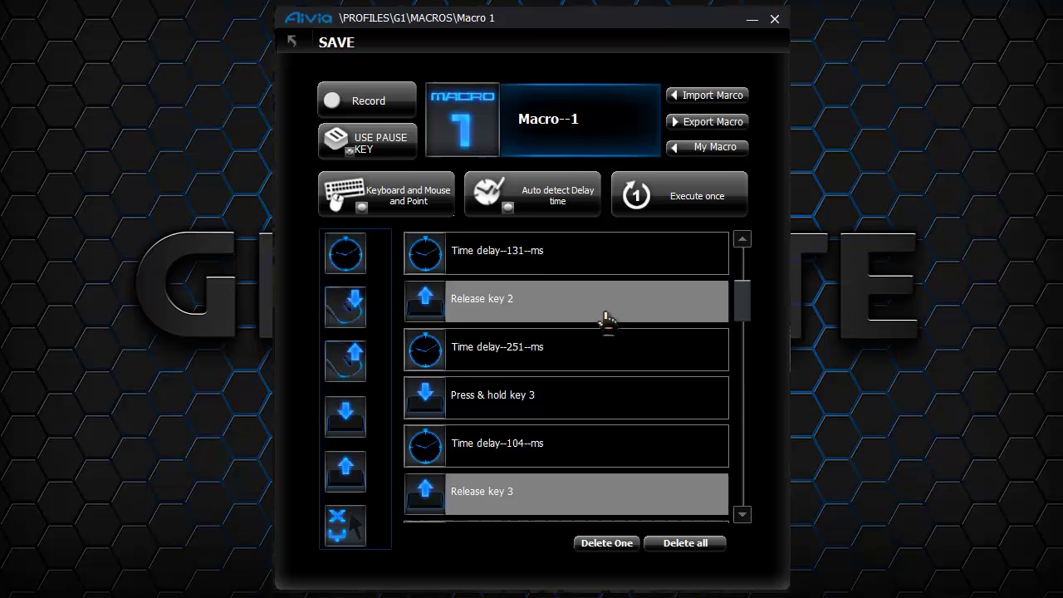
{"action": "scroll", "coordinate": [565, 356], "scroll_direction": "up", "scroll_amount": 2}
{"action": "scroll", "coordinate": [565, 524], "scroll_direction": "down", "scroll_amount": 11}
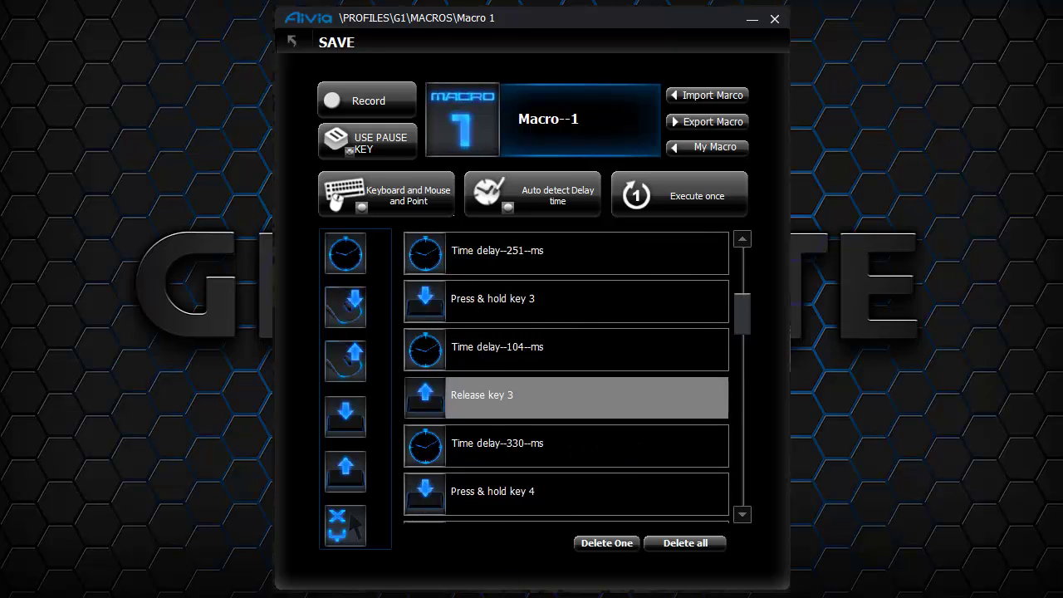
{"action": "scroll", "coordinate": [462, 532], "scroll_direction": "down", "scroll_amount": 20}
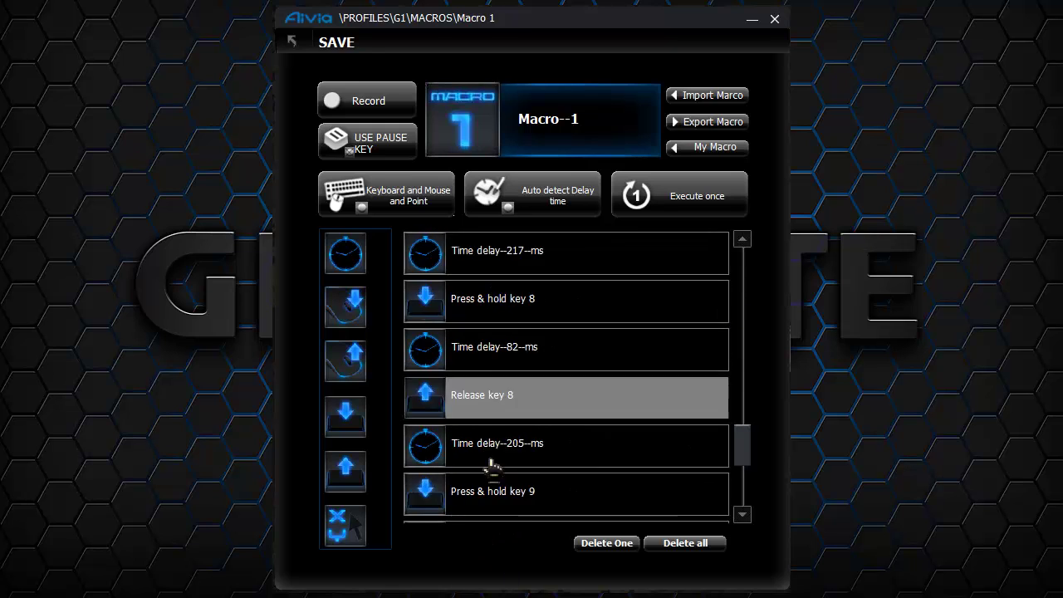
{"action": "scroll", "coordinate": [498, 465], "scroll_direction": "up", "scroll_amount": 20}
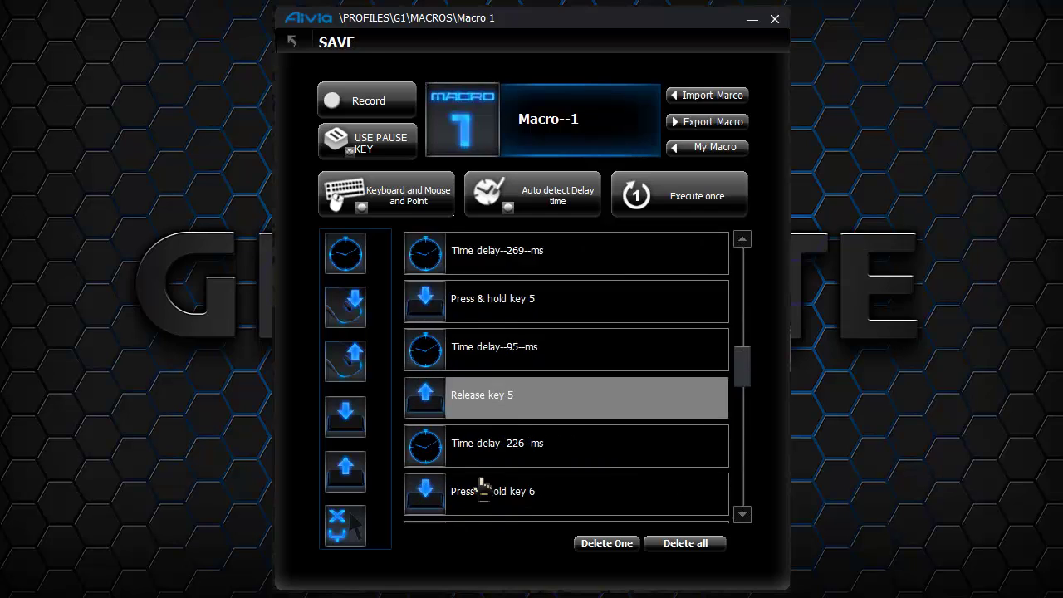
{"action": "scroll", "coordinate": [478, 492], "scroll_direction": "up", "scroll_amount": 7}
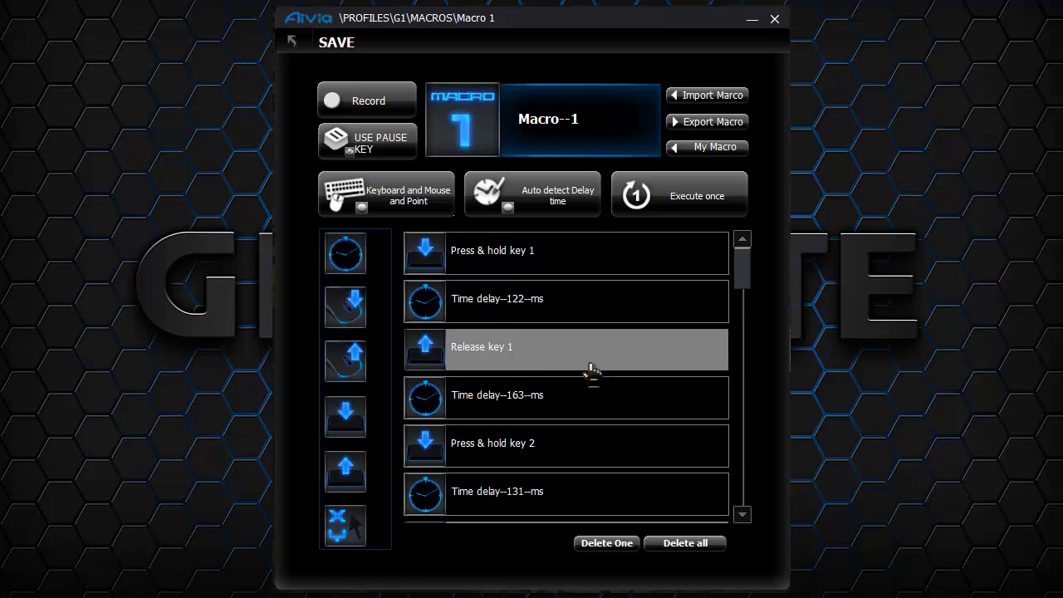
{"action": "scroll", "coordinate": [582, 358], "scroll_direction": "down", "scroll_amount": 1}
{"action": "scroll", "coordinate": [648, 365], "scroll_direction": "down", "scroll_amount": 3}
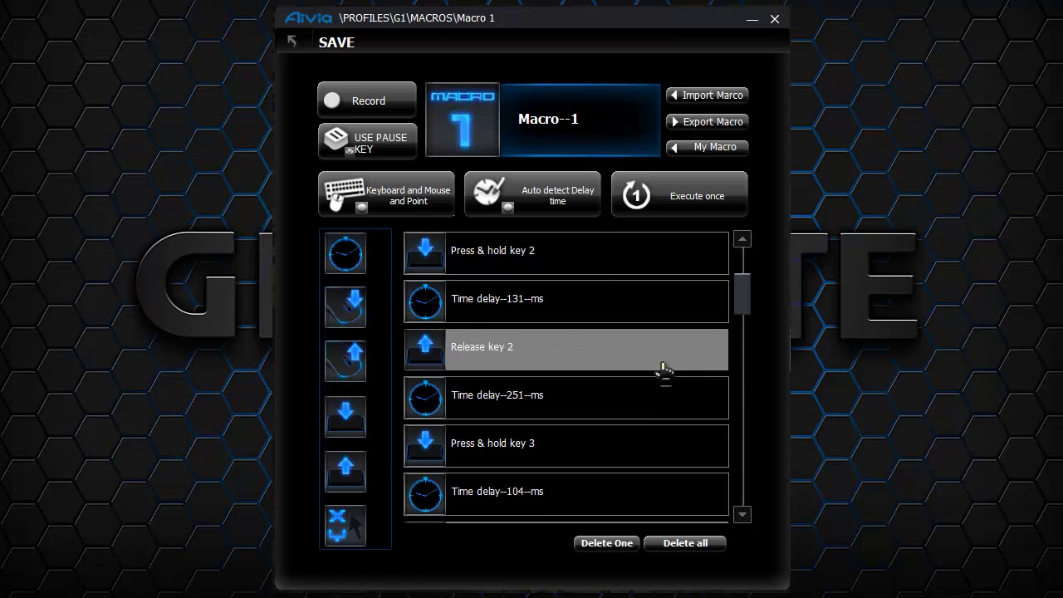
{"action": "scroll", "coordinate": [664, 371], "scroll_direction": "down", "scroll_amount": 20}
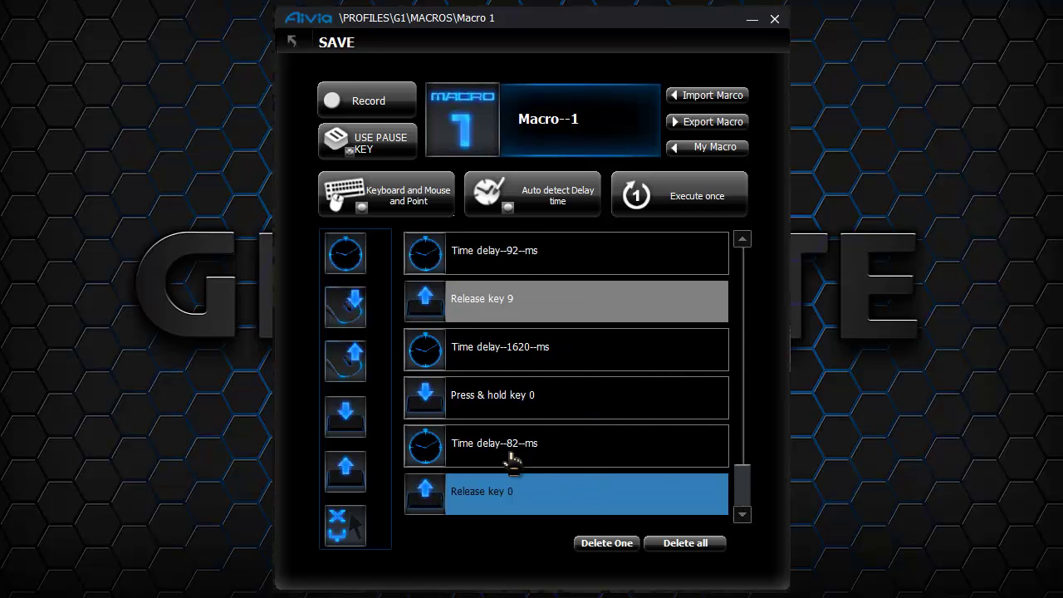
{"action": "scroll", "coordinate": [509, 482], "scroll_direction": "up", "scroll_amount": 1}
{"action": "scroll", "coordinate": [509, 490], "scroll_direction": "down", "scroll_amount": 1}
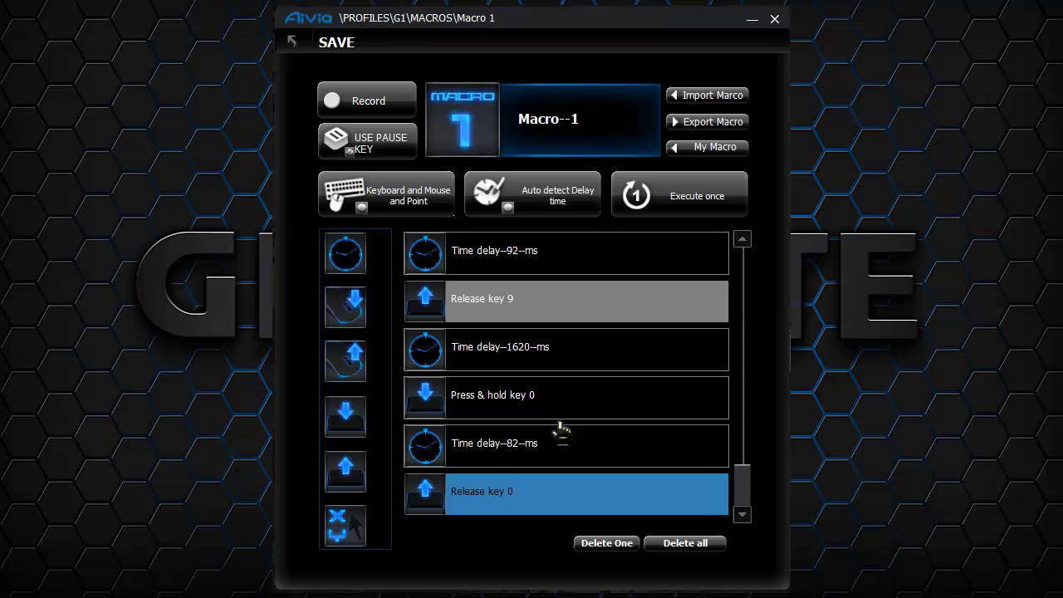
{"action": "scroll", "coordinate": [570, 440], "scroll_direction": "up", "scroll_amount": 1}
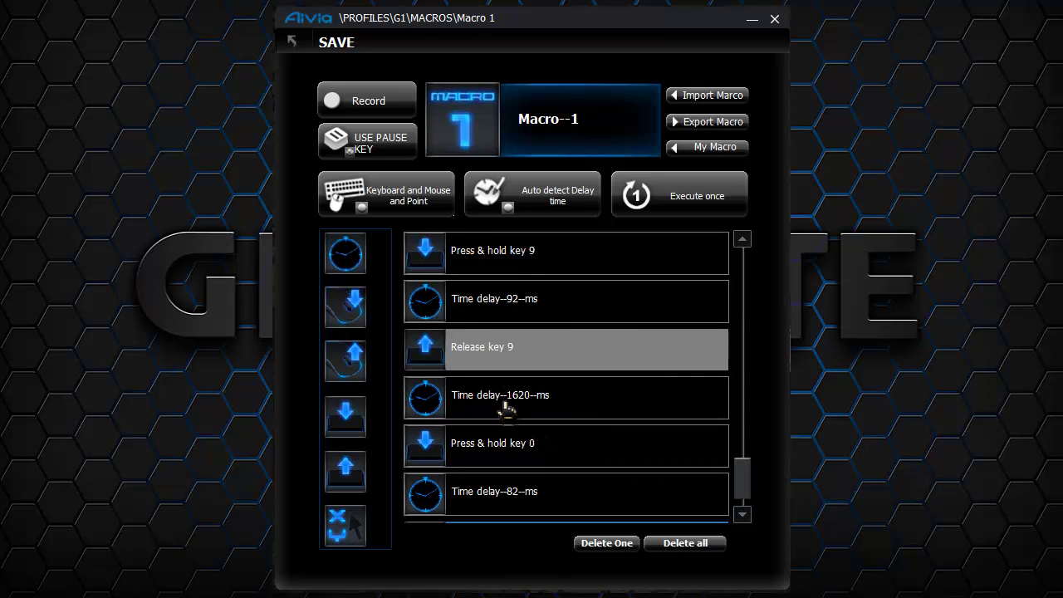
{"action": "scroll", "coordinate": [540, 326], "scroll_direction": "down", "scroll_amount": 1}
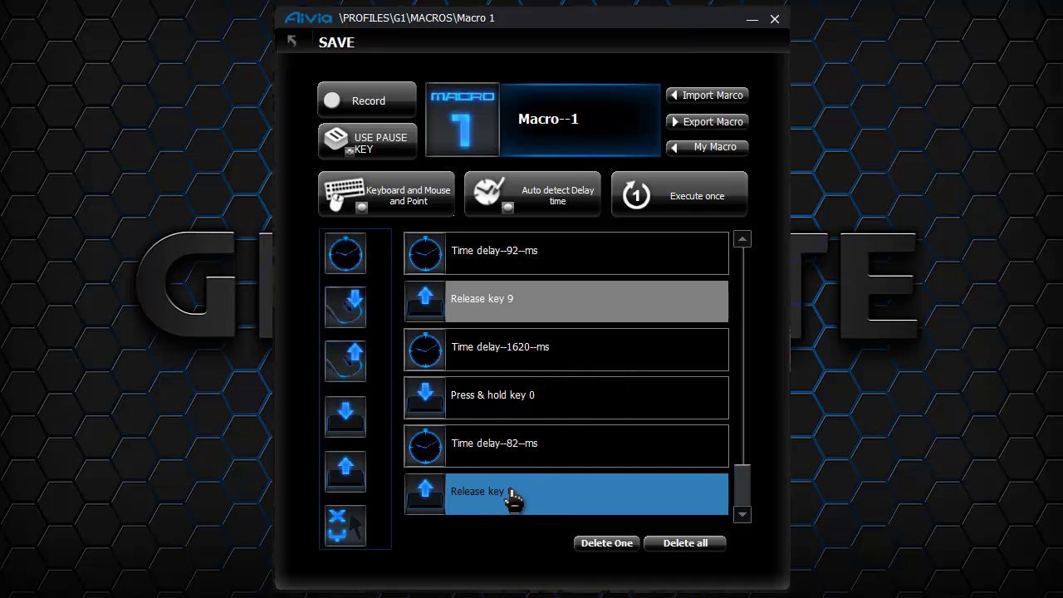
{"action": "scroll", "coordinate": [527, 444], "scroll_direction": "up", "scroll_amount": 13}
{"action": "scroll", "coordinate": [581, 349], "scroll_direction": "up", "scroll_amount": 20}
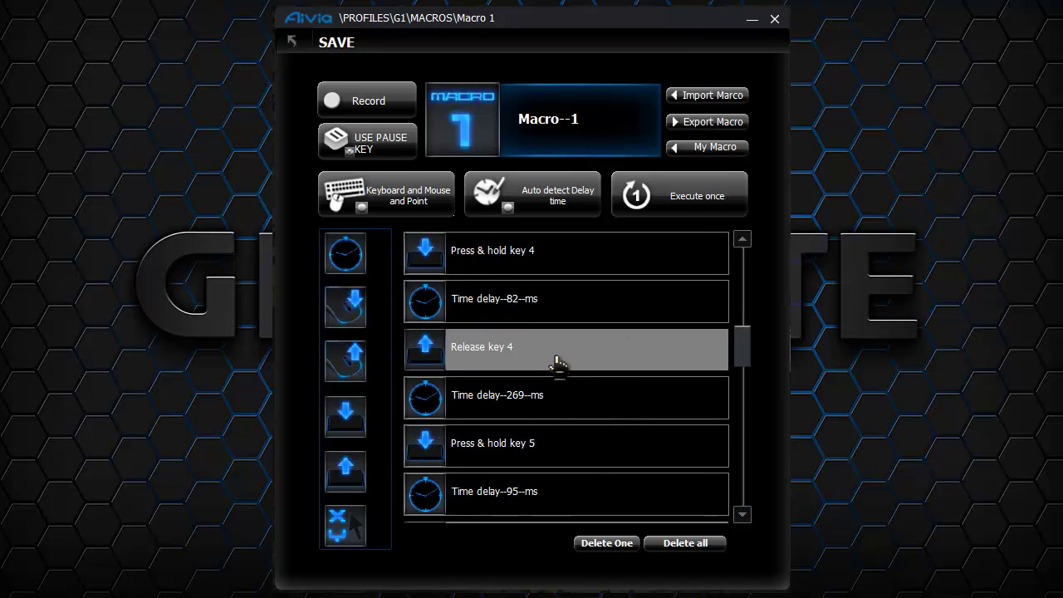
{"action": "left_click", "coordinate": [548, 309]}
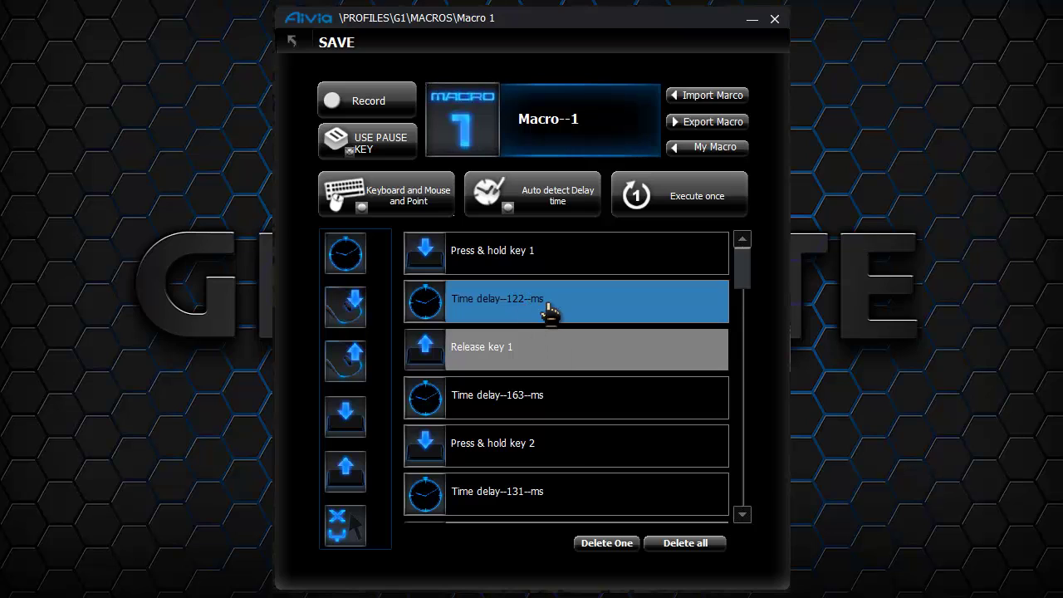
Step: Change the 122 ms delay after pressing key 1 to the maximum 65535 ms
{"action": "double_click", "coordinate": [545, 308]}
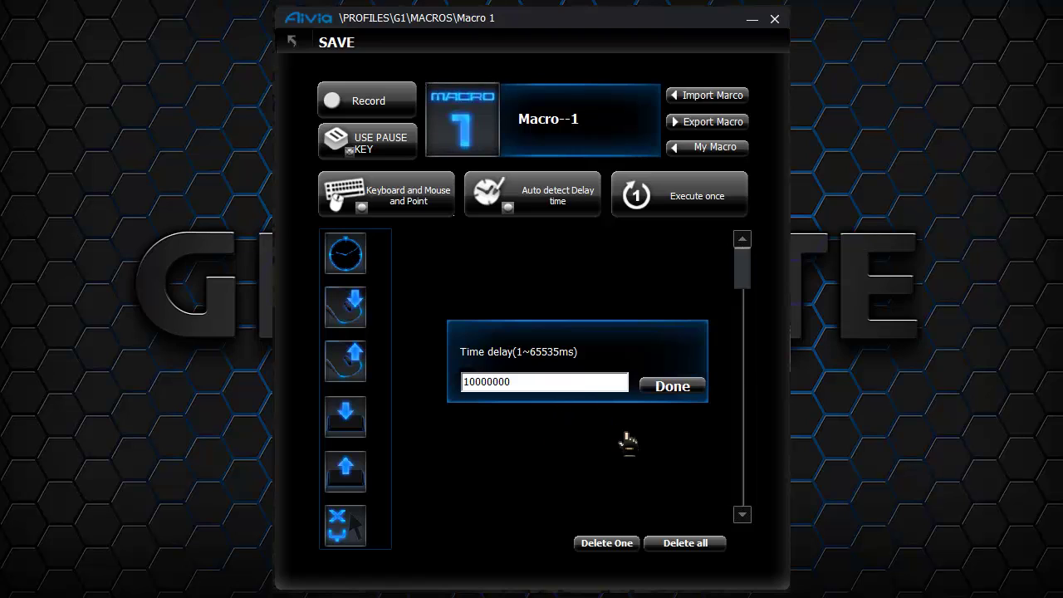
{"action": "left_click", "coordinate": [662, 387]}
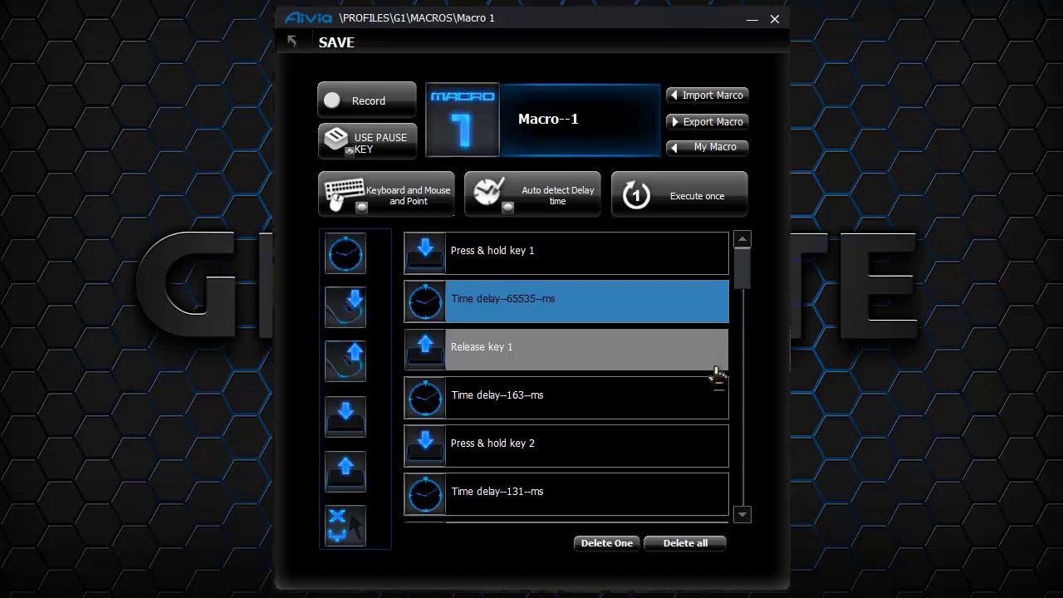
{"action": "mouse_move", "coordinate": [742, 264]}
{"action": "left_mouse_down"}
{"action": "mouse_move", "coordinate": [746, 284]}
{"action": "mouse_move", "coordinate": [744, 249]}
{"action": "mouse_move", "coordinate": [734, 475]}
{"action": "mouse_move", "coordinate": [742, 245]}
{"action": "left_mouse_up"}
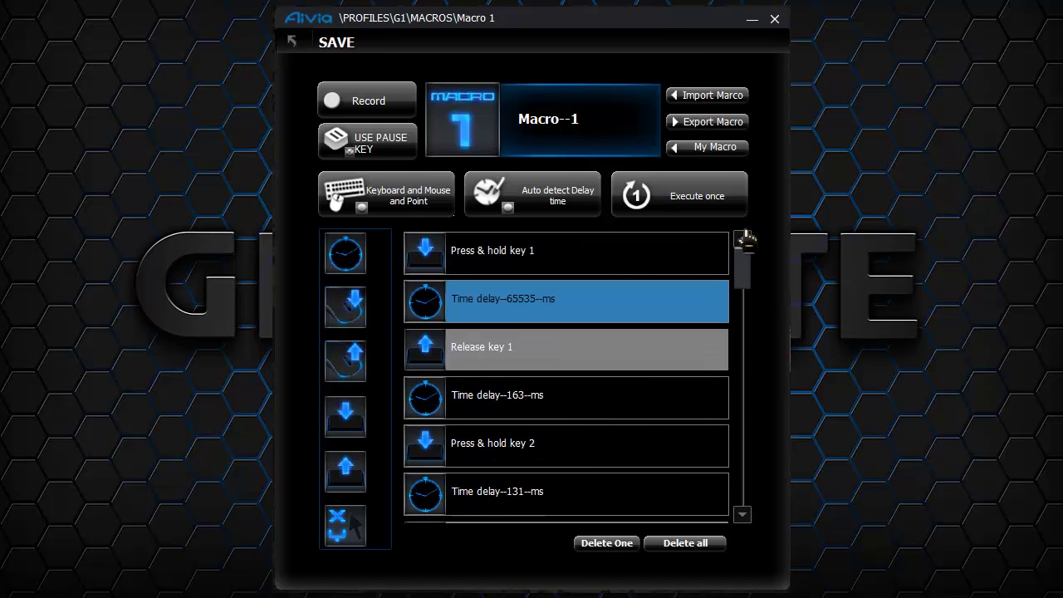
Step: Delete the key 1 and 65535 ms delay steps, undo once, then clear every step
{"action": "left_click", "coordinate": [530, 442]}
{"action": "left_click", "coordinate": [538, 303]}
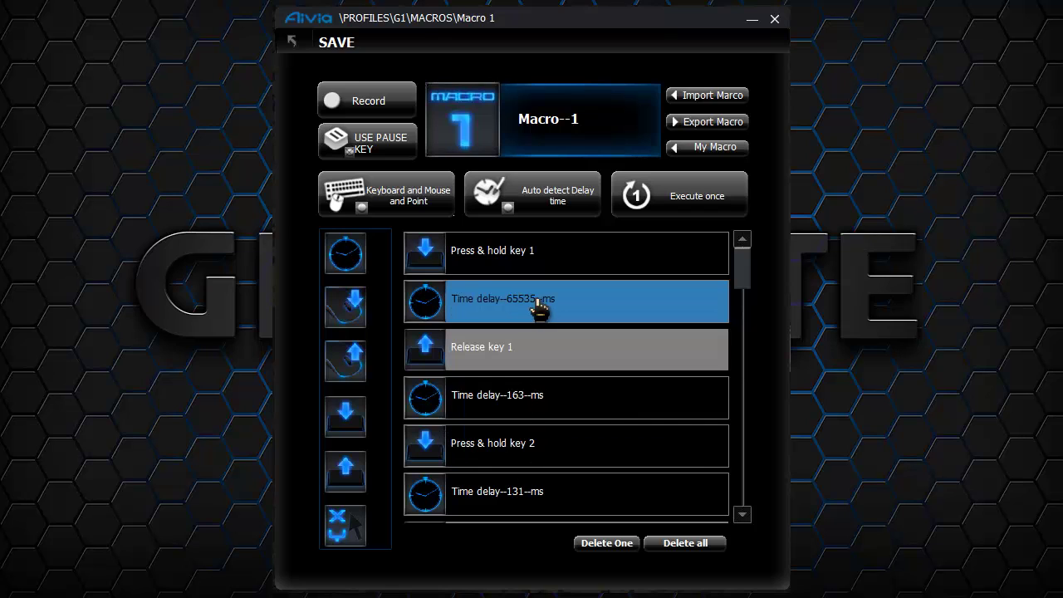
{"action": "left_click", "coordinate": [533, 264]}
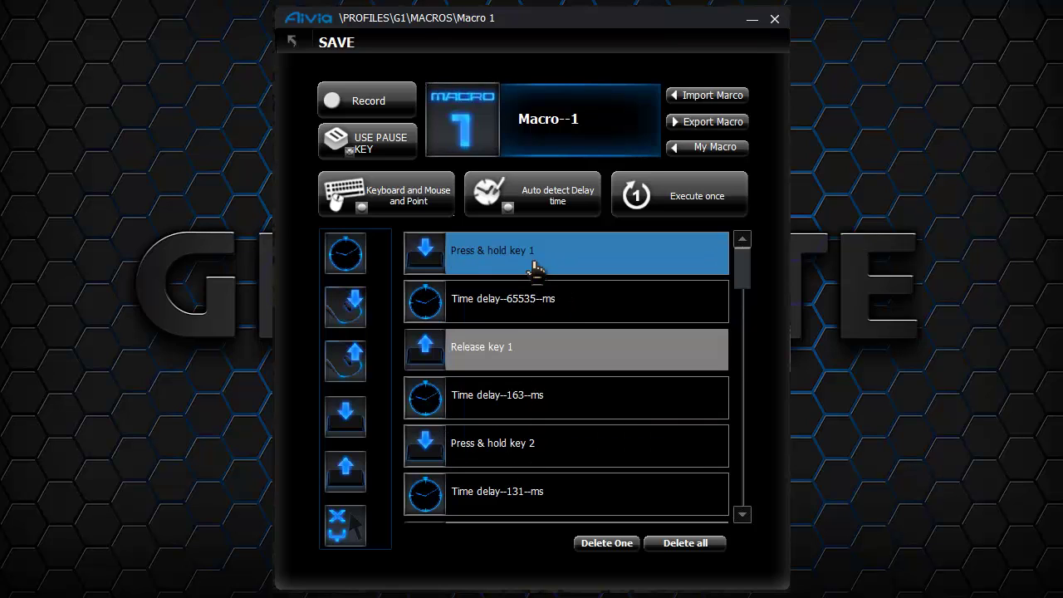
{"action": "left_click", "coordinate": [610, 545]}
{"action": "left_click", "coordinate": [591, 545]}
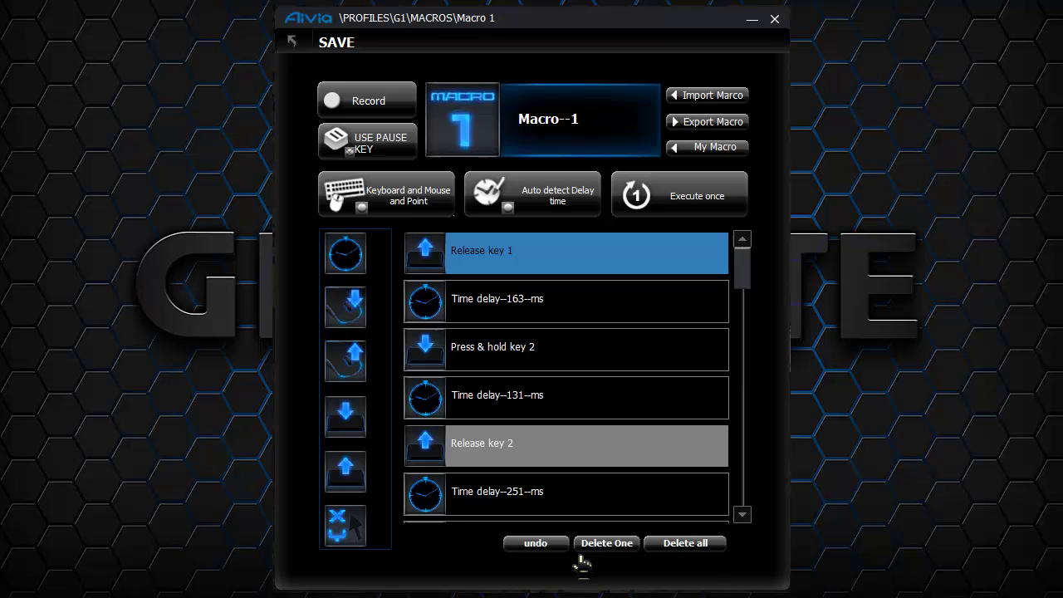
{"action": "left_click", "coordinate": [550, 547]}
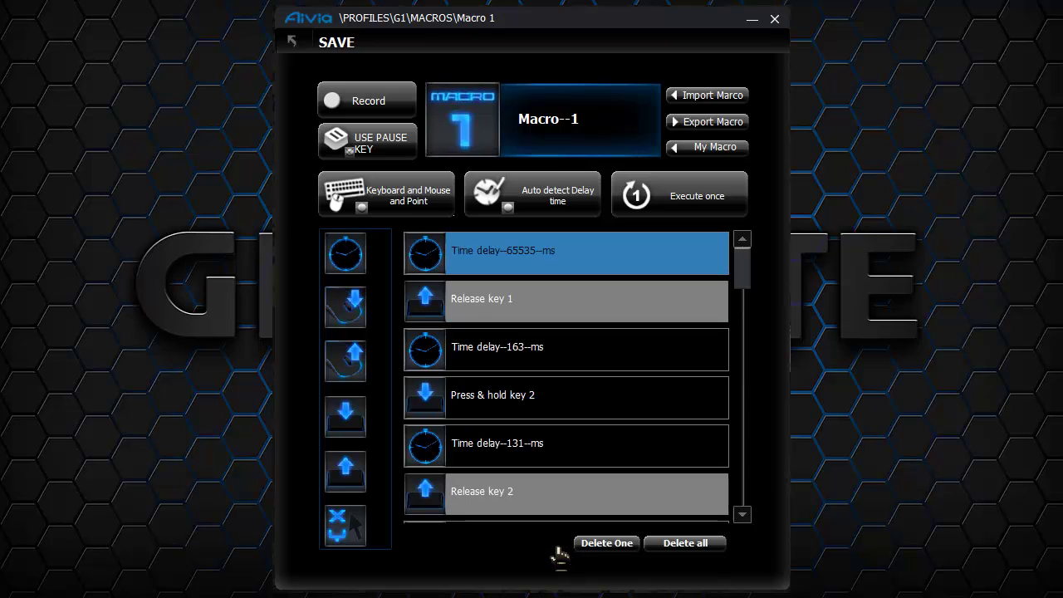
{"action": "left_click", "coordinate": [618, 546]}
{"action": "left_click", "coordinate": [670, 545]}
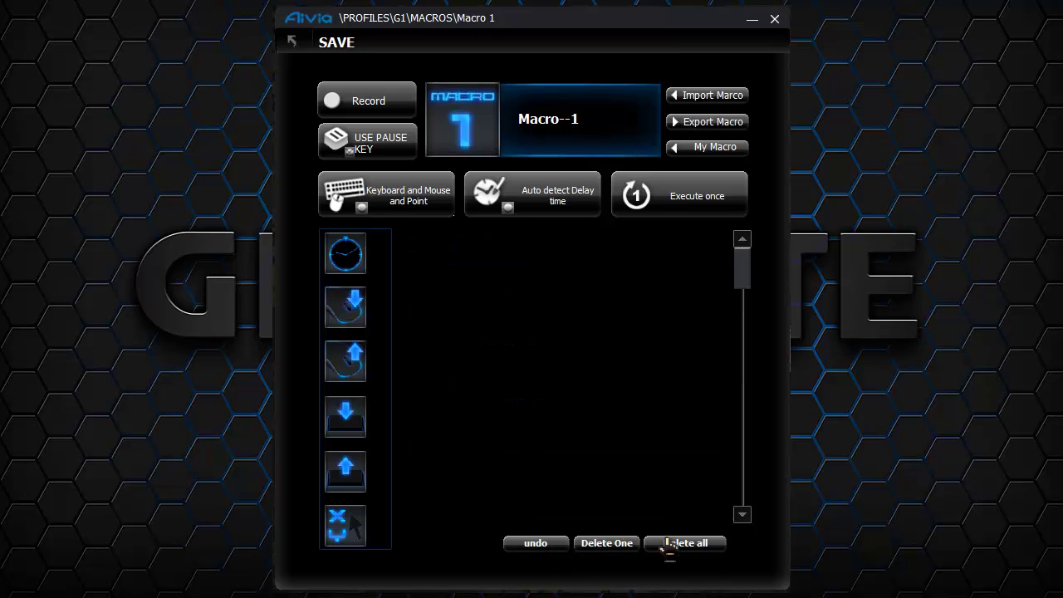
Step: Cycle through the recording modes and end on Keyboard and Mouse and Point
{"action": "left_click", "coordinate": [431, 199]}
{"action": "left_click", "coordinate": [428, 204]}
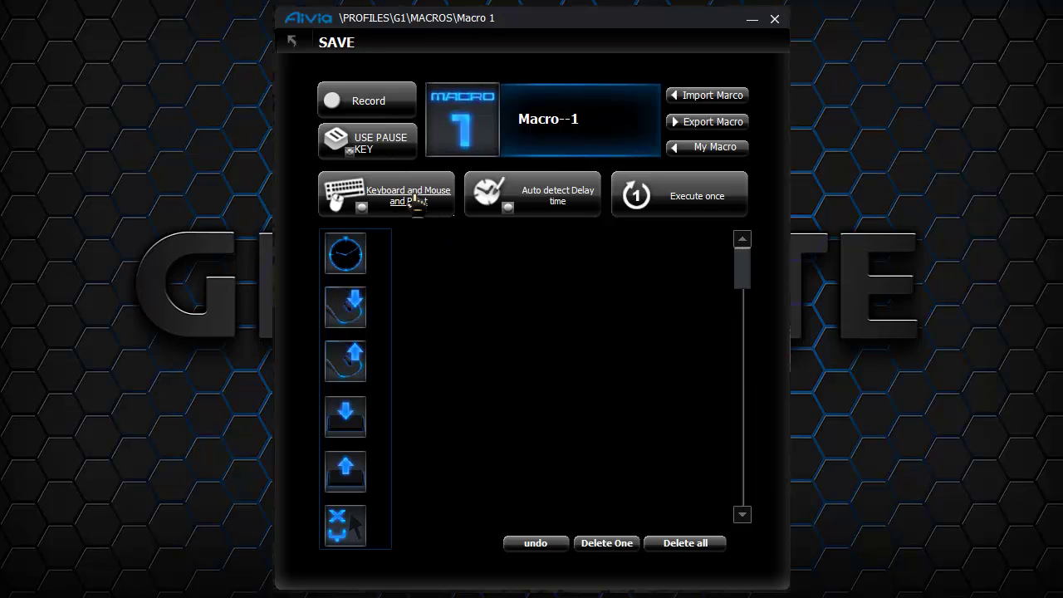
{"action": "left_click", "coordinate": [420, 213]}
{"action": "left_click", "coordinate": [408, 211]}
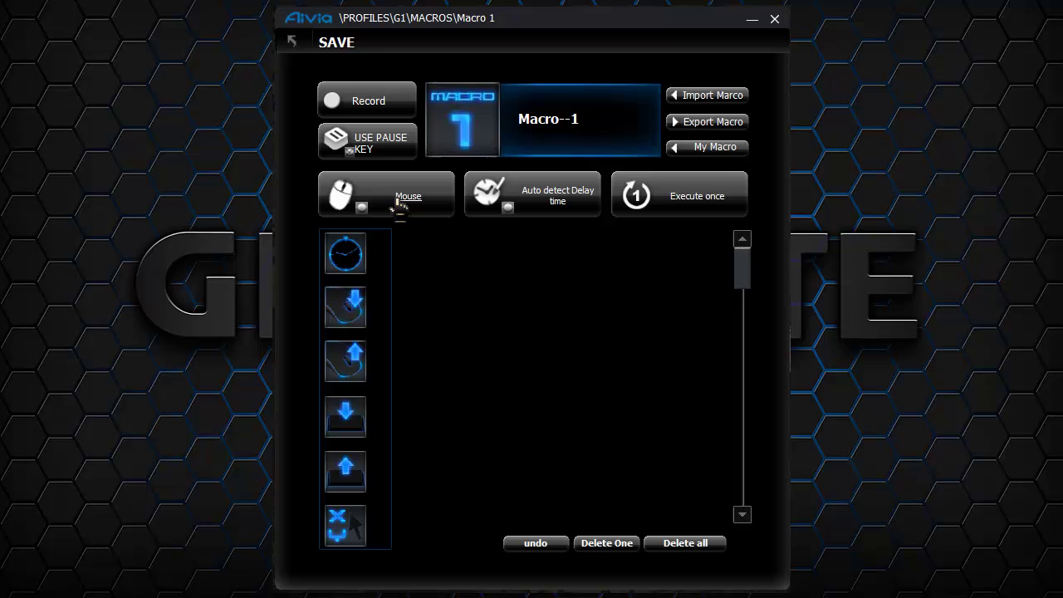
{"action": "left_click", "coordinate": [402, 206]}
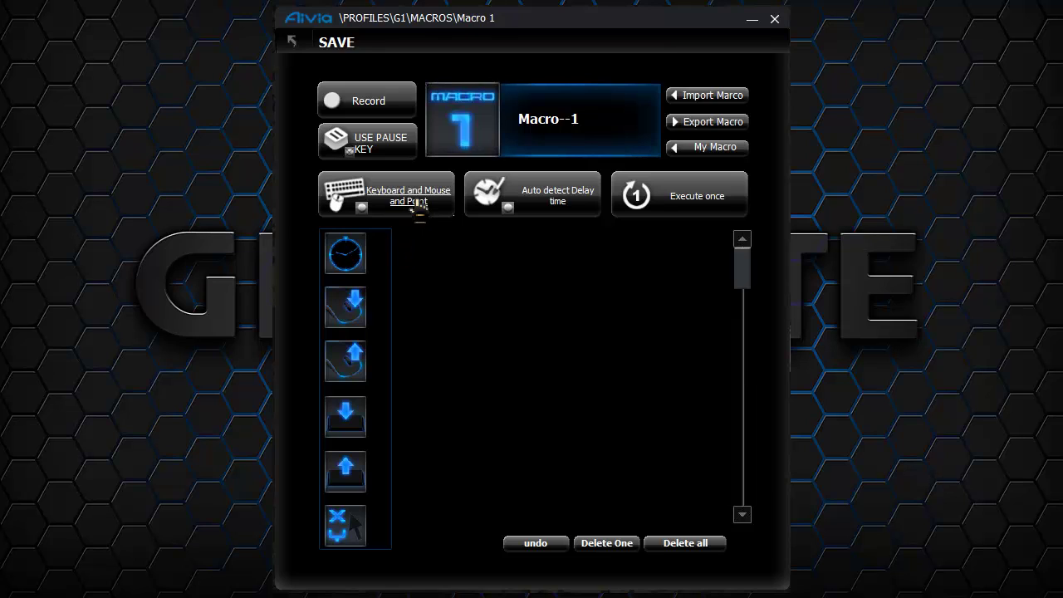
{"action": "left_click", "coordinate": [417, 207]}
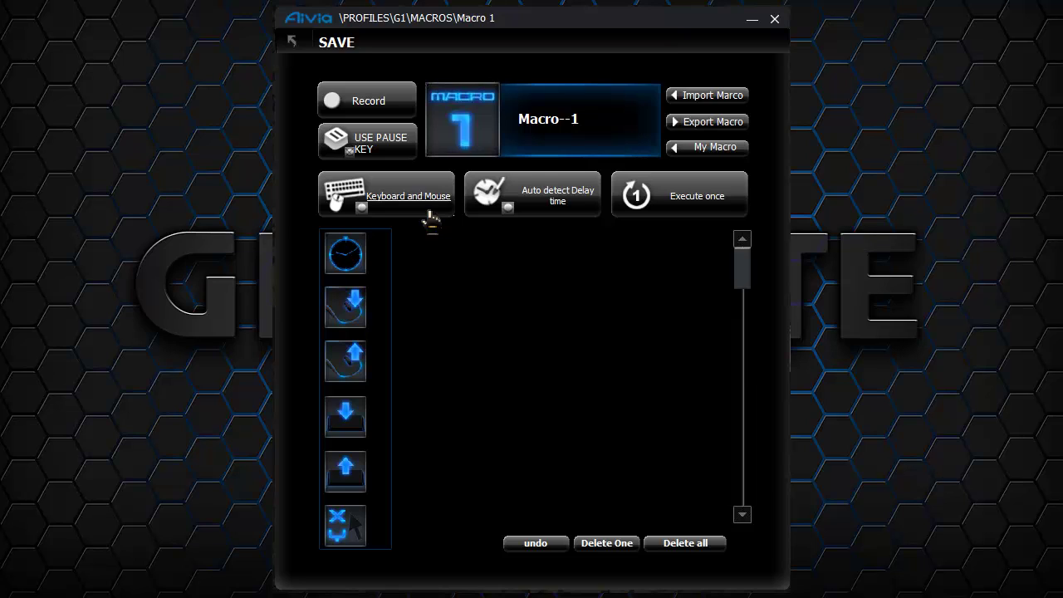
{"action": "left_click", "coordinate": [432, 214]}
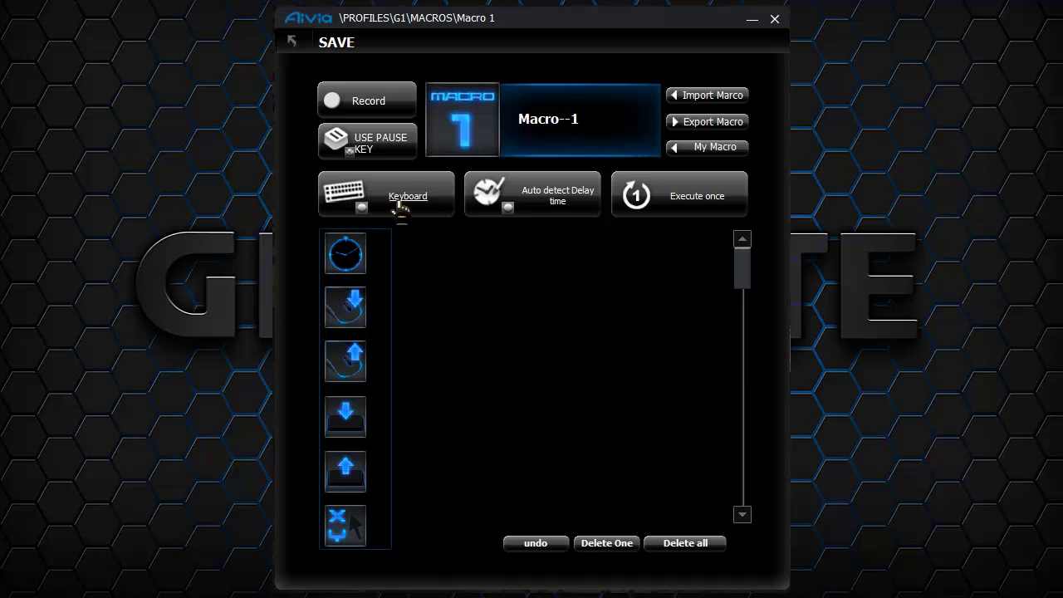
{"action": "left_click", "coordinate": [401, 210]}
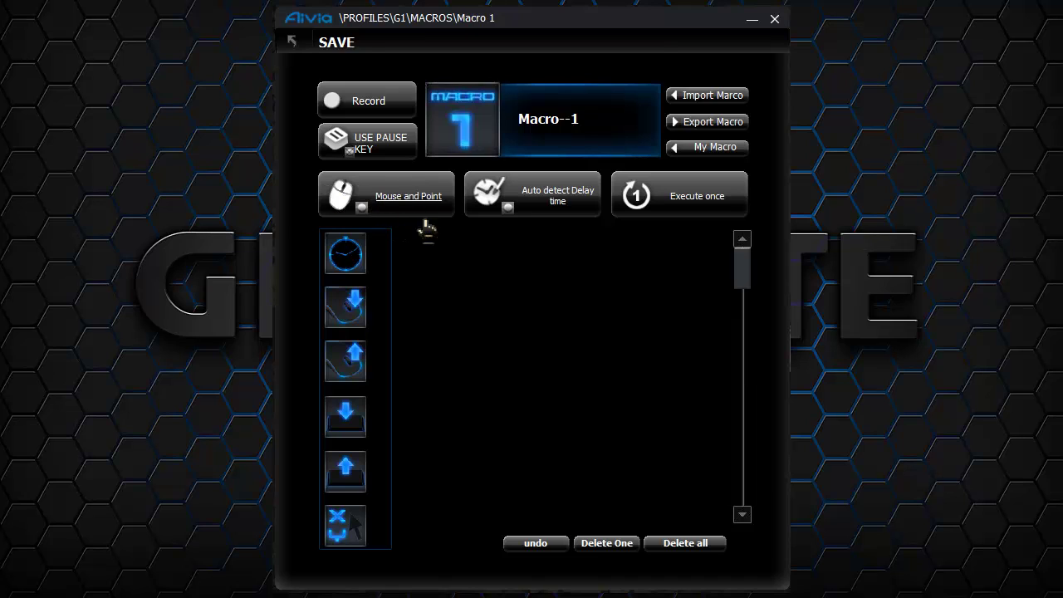
{"action": "left_click", "coordinate": [407, 196]}
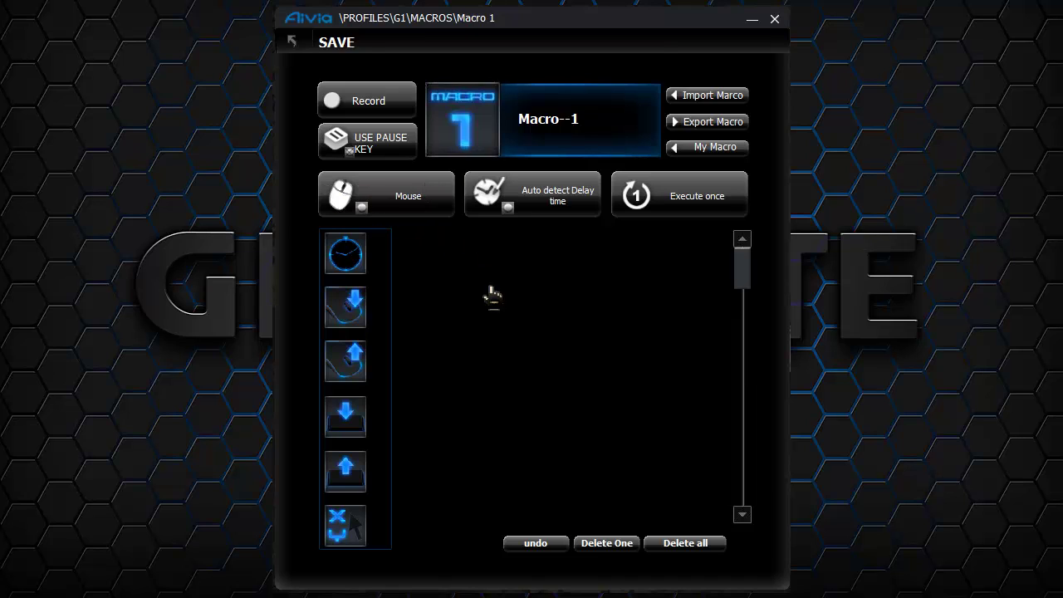
{"action": "left_click", "coordinate": [406, 211]}
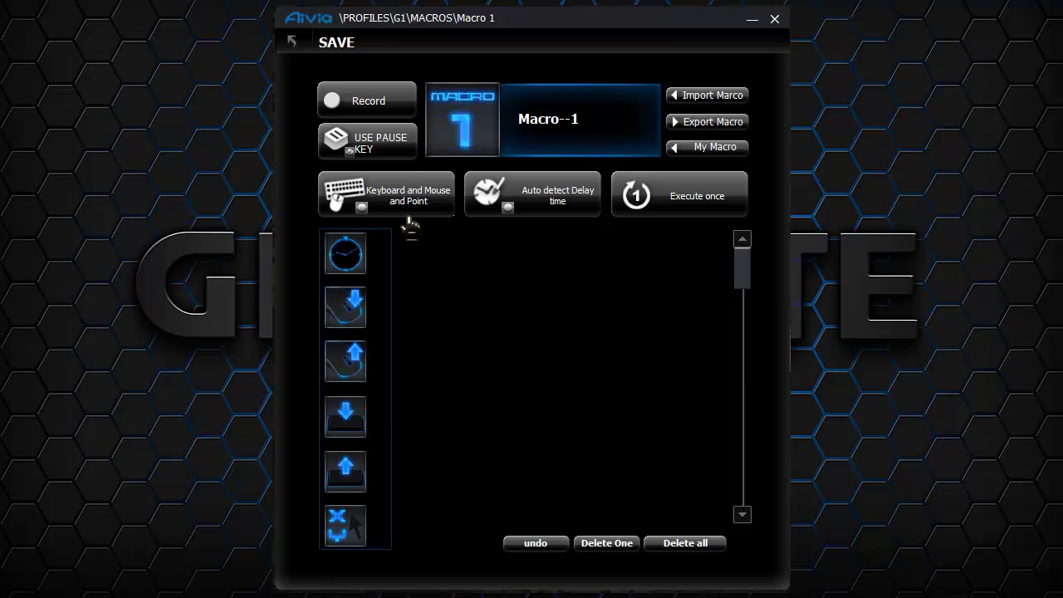
Step: Try Fixed Time (1 ms) and NO Delay time, then return delays to Auto detect
{"action": "left_click", "coordinate": [555, 207]}
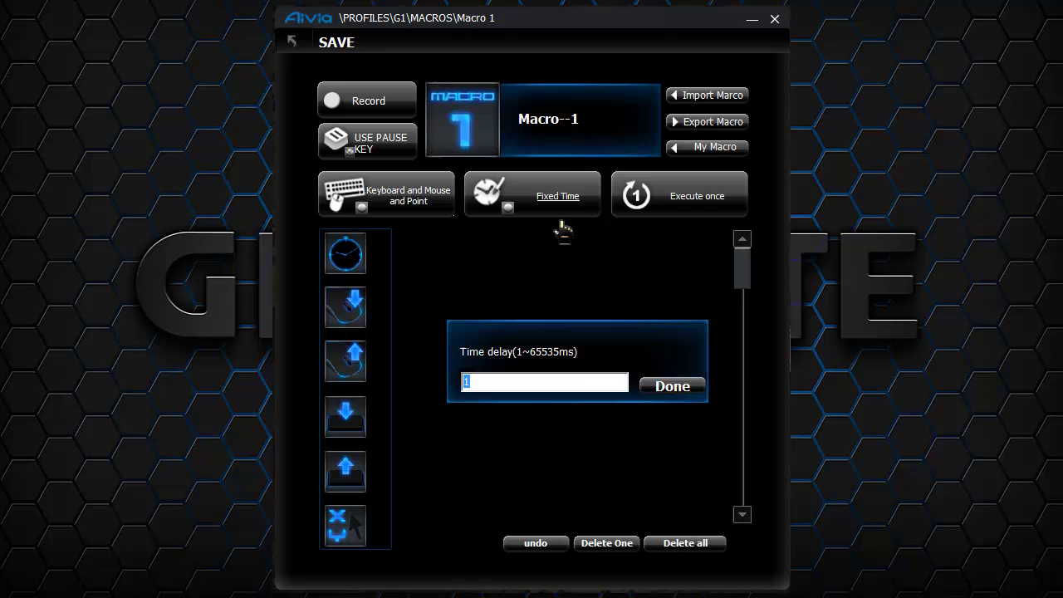
{"action": "left_click", "coordinate": [665, 389]}
{"action": "left_click", "coordinate": [562, 215]}
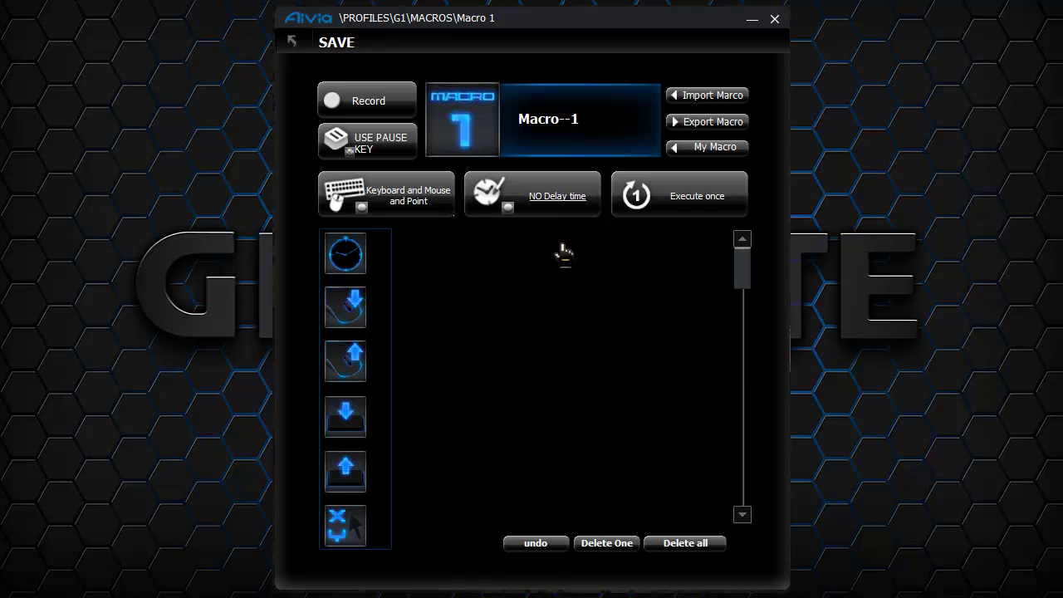
{"action": "left_click", "coordinate": [569, 206]}
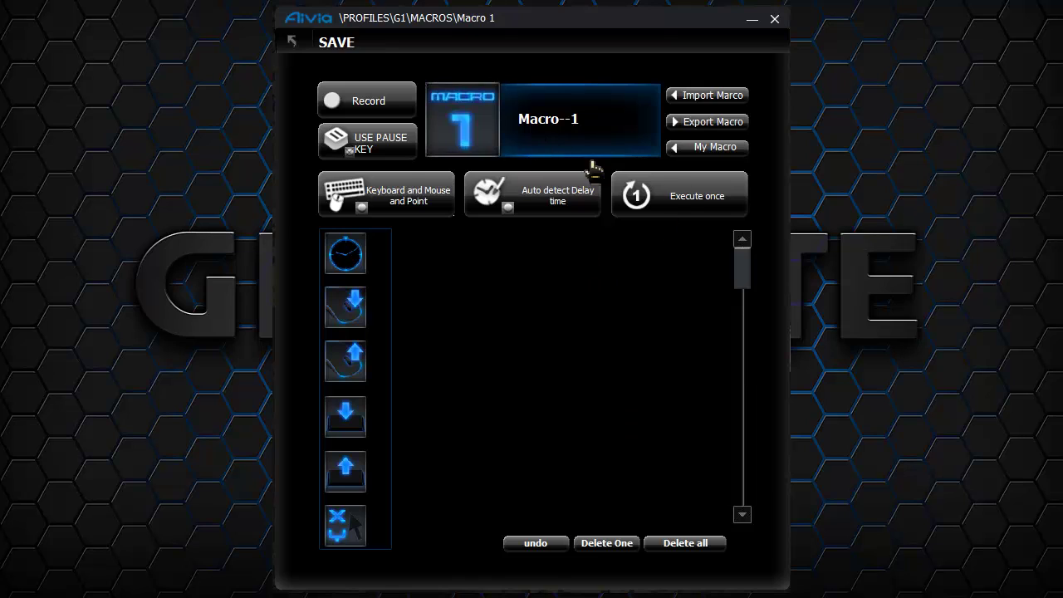
Step: Cycle playback through Loop, Fire Mode and Once, ending on Fire Mode
{"action": "left_click", "coordinate": [698, 206]}
{"action": "left_click", "coordinate": [703, 212]}
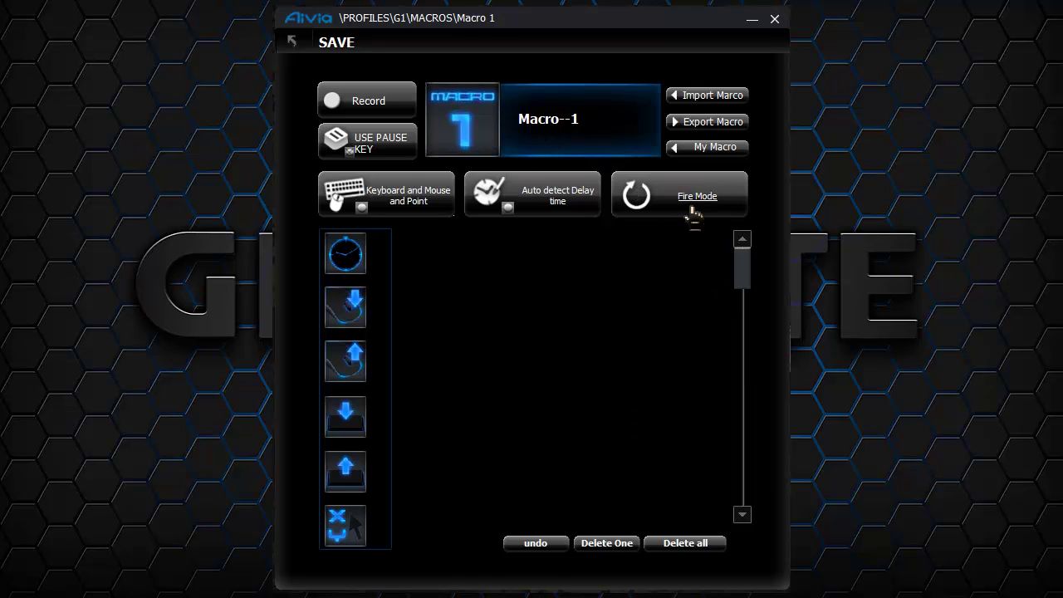
{"action": "left_click", "coordinate": [693, 213]}
{"action": "left_click", "coordinate": [704, 213]}
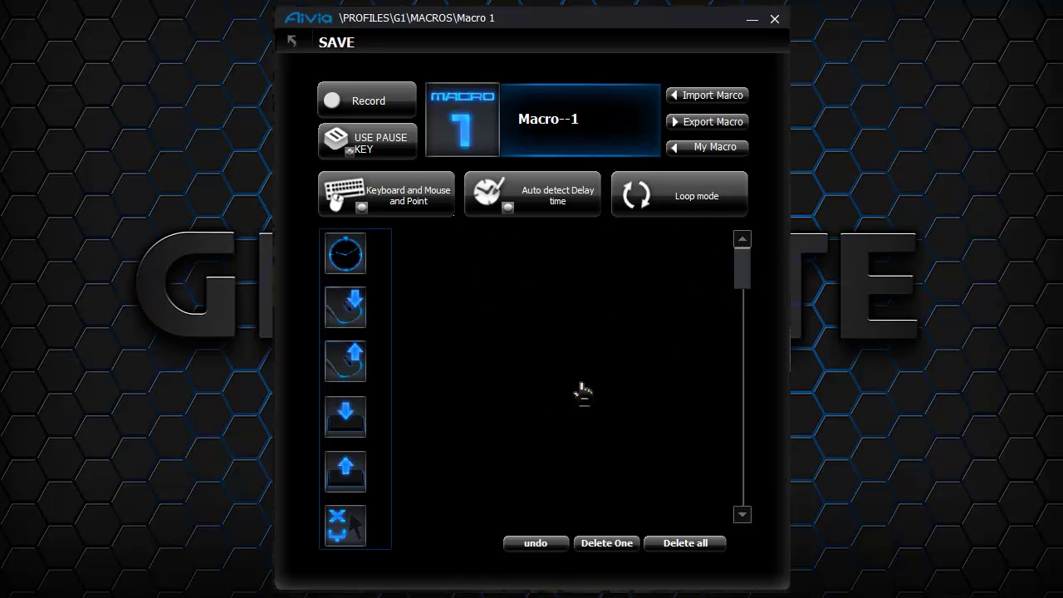
{"action": "left_click", "coordinate": [670, 212]}
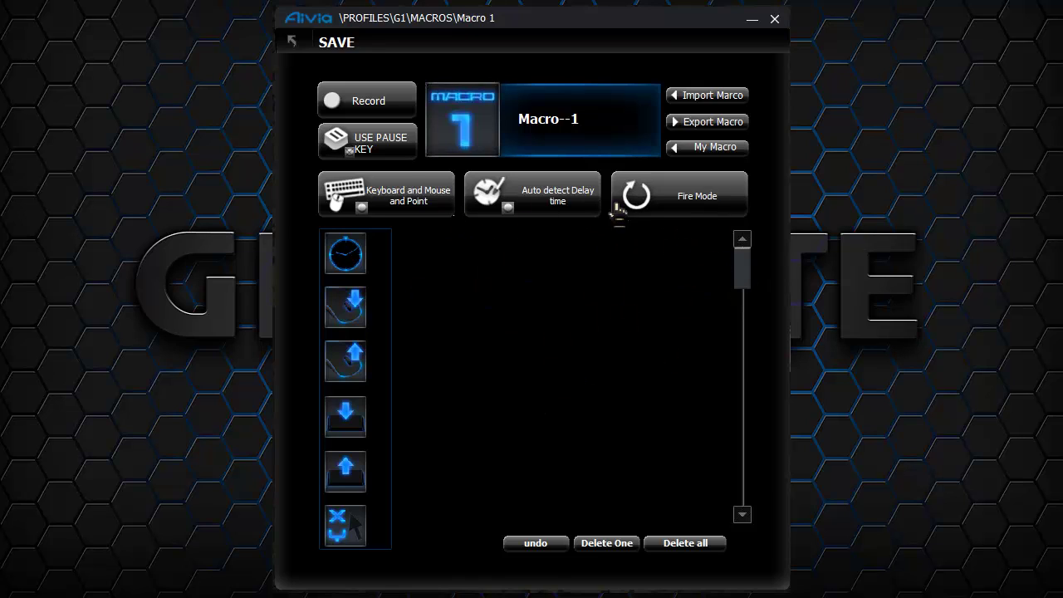
{"action": "left_click", "coordinate": [687, 206]}
{"action": "left_click", "coordinate": [698, 204]}
Step: Record presses of keys 1, 4, 2 and 4 into Macro 1 and stop recording
{"action": "left_click", "coordinate": [348, 102]}
{"action": "key", "text": "1"}
{"action": "key", "text": "1"}
{"action": "key", "text": "1"}
{"action": "key", "text": "1"}
{"action": "key", "text": "1"}
{"action": "key", "text": "1"}
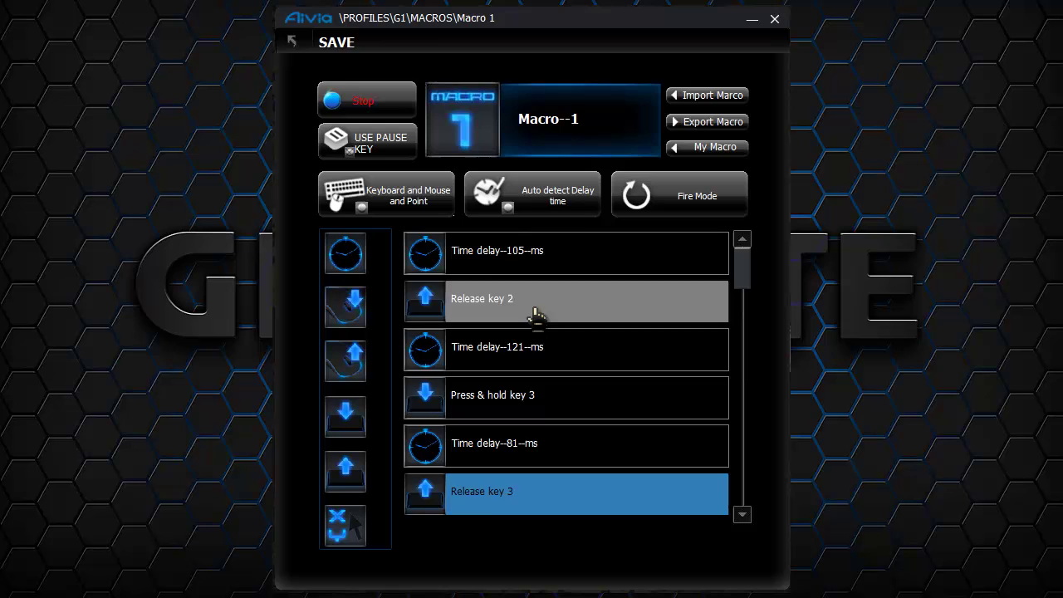
{"action": "key", "text": "4"}
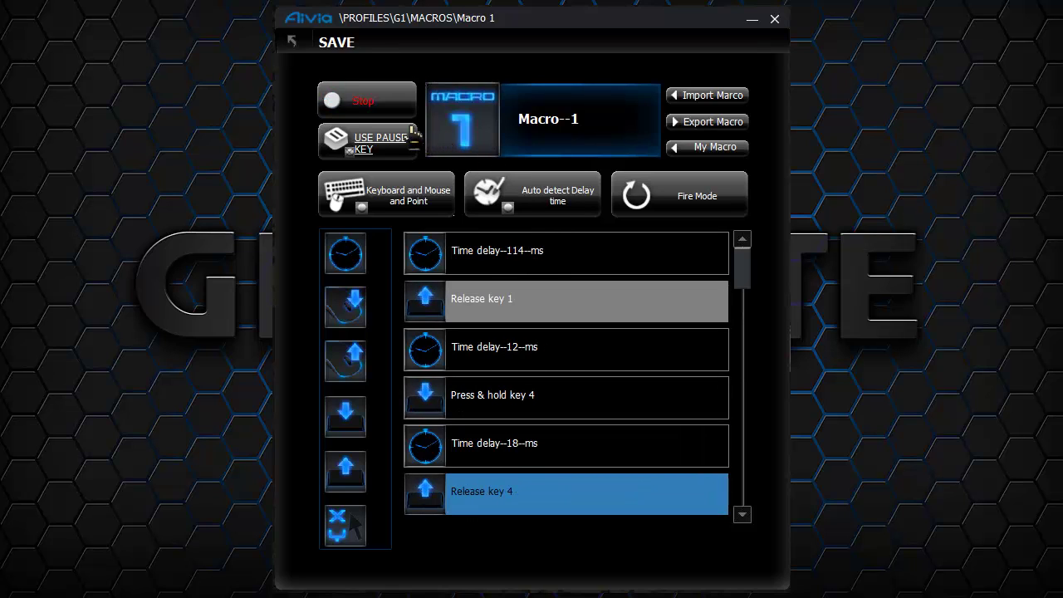
{"action": "key", "text": "2"}
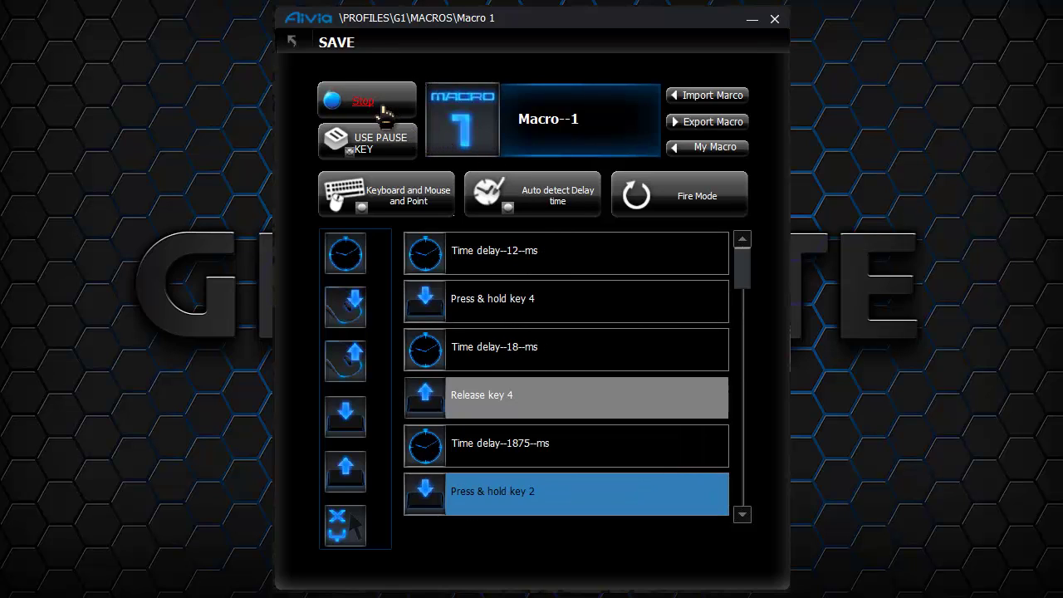
{"action": "key", "text": "4"}
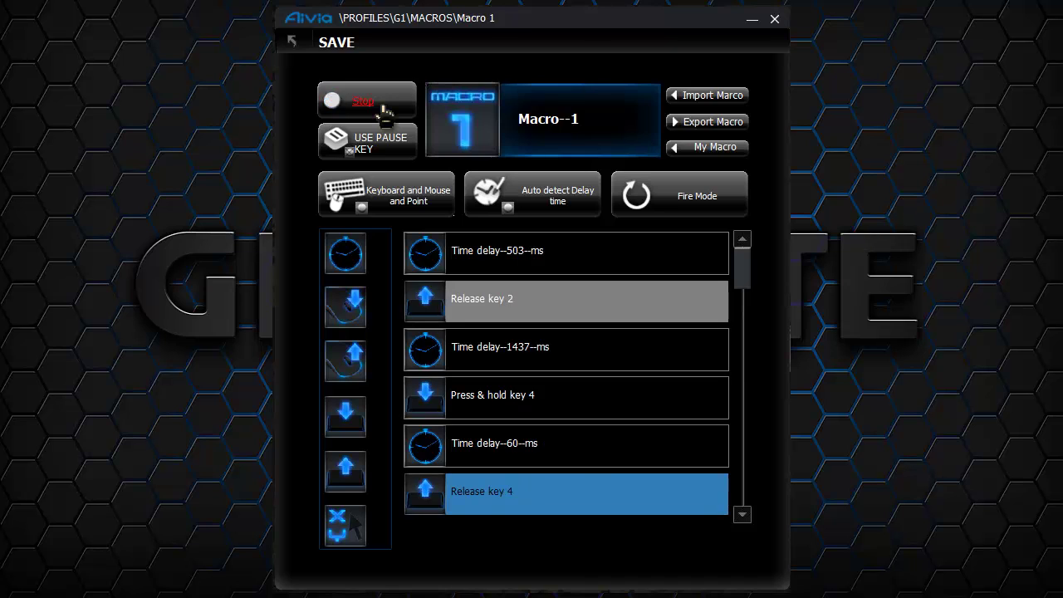
{"action": "left_click", "coordinate": [382, 106]}
Step: Scroll through the recorded events and select the final Release key 4 entry
{"action": "scroll", "coordinate": [670, 489], "scroll_direction": "up", "scroll_amount": 10}
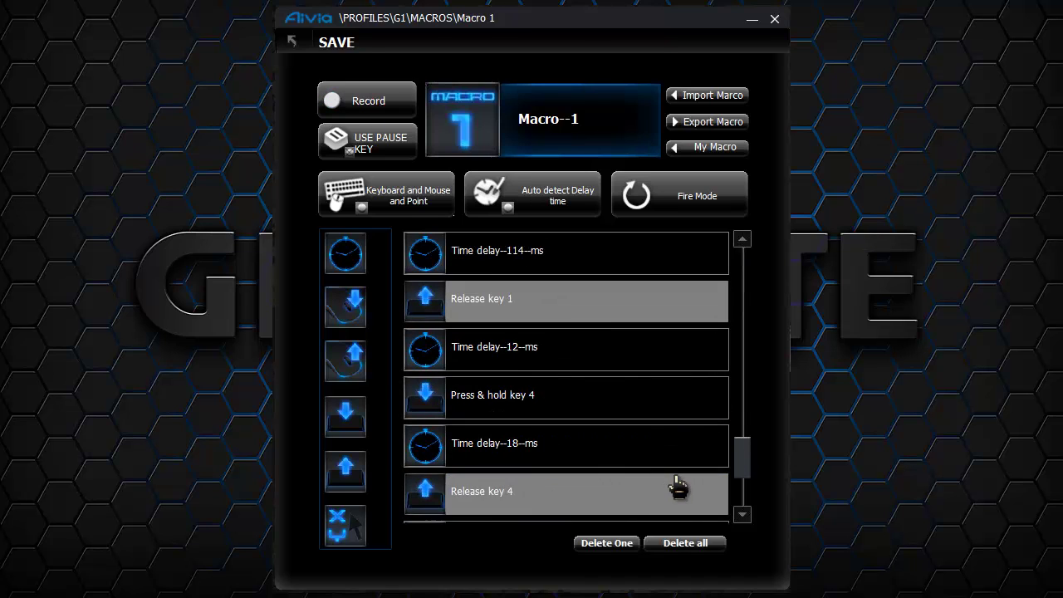
{"action": "scroll", "coordinate": [687, 429], "scroll_direction": "up", "scroll_amount": 8}
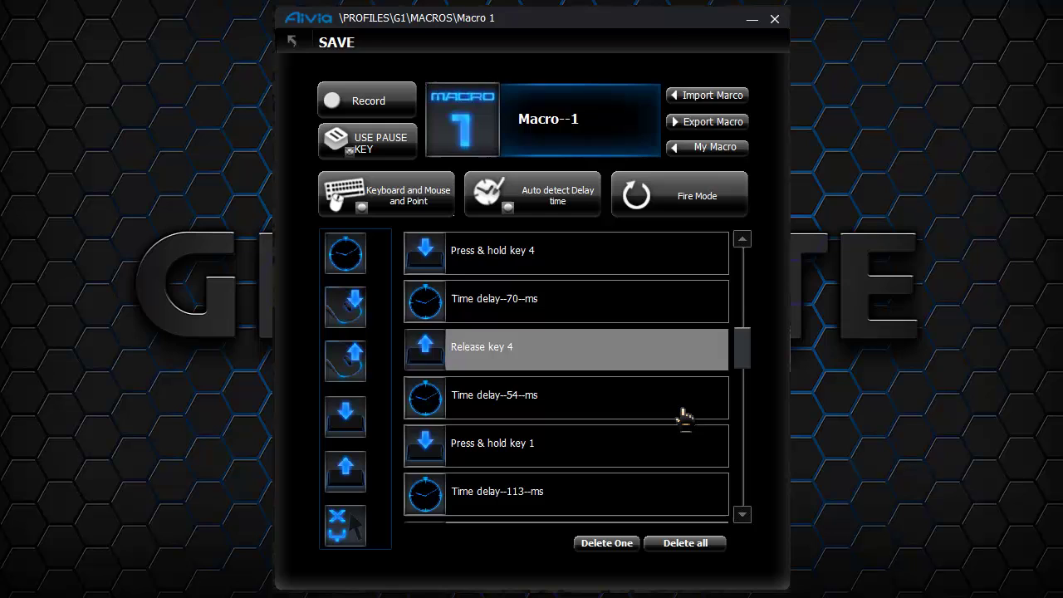
{"action": "scroll", "coordinate": [683, 424], "scroll_direction": "up", "scroll_amount": 7}
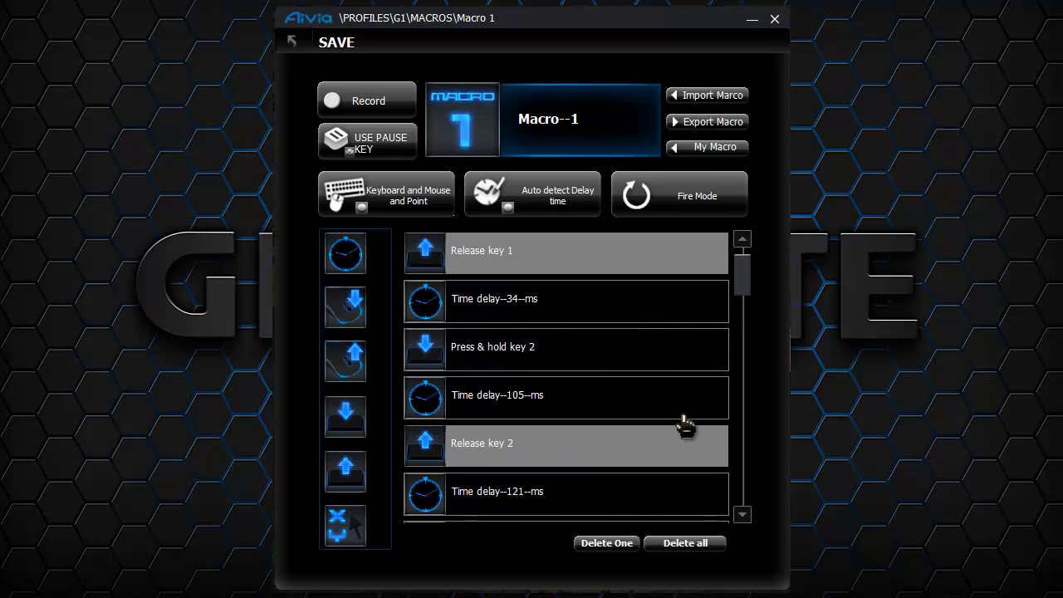
{"action": "scroll", "coordinate": [683, 422], "scroll_direction": "down", "scroll_amount": 17}
{"action": "scroll", "coordinate": [696, 407], "scroll_direction": "down", "scroll_amount": 8}
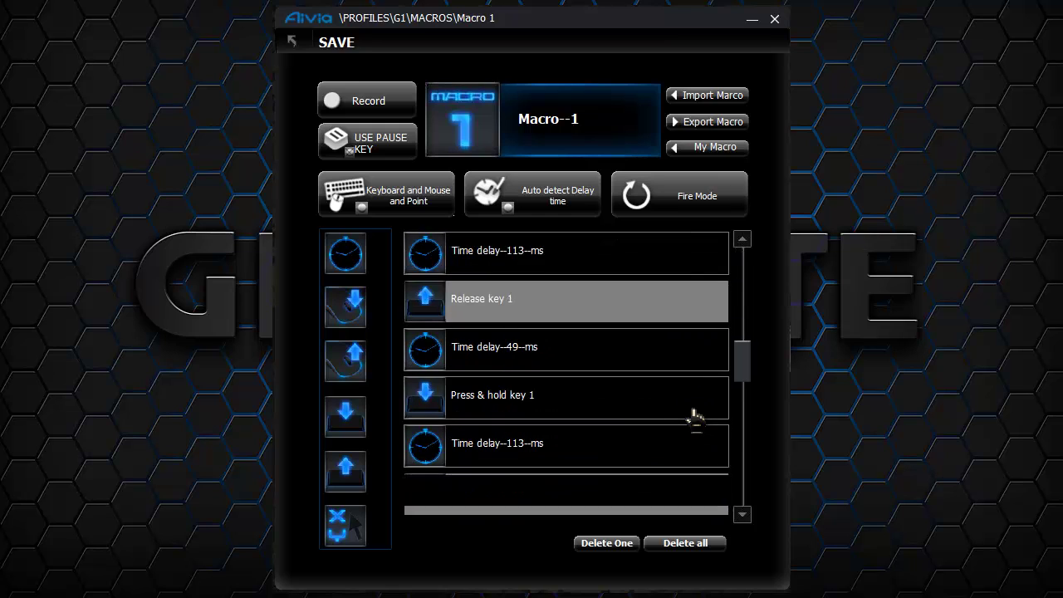
{"action": "scroll", "coordinate": [682, 466], "scroll_direction": "down", "scroll_amount": 7}
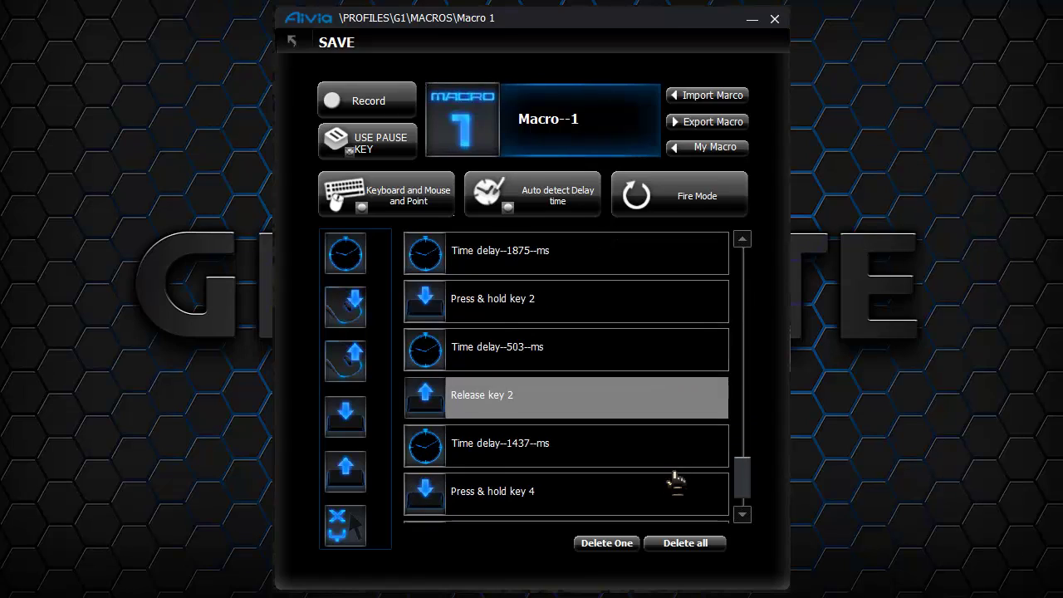
{"action": "left_click", "coordinate": [674, 488]}
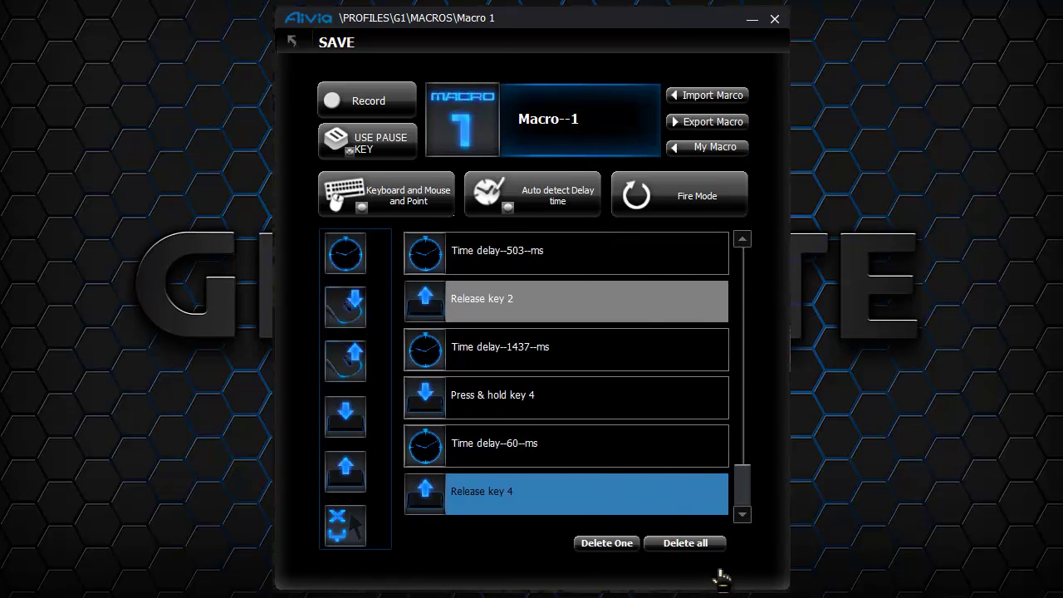
Step: Delete all Macro 1 events, then browse the Import and Export Macro dialogs and cancel both
{"action": "left_click", "coordinate": [677, 543]}
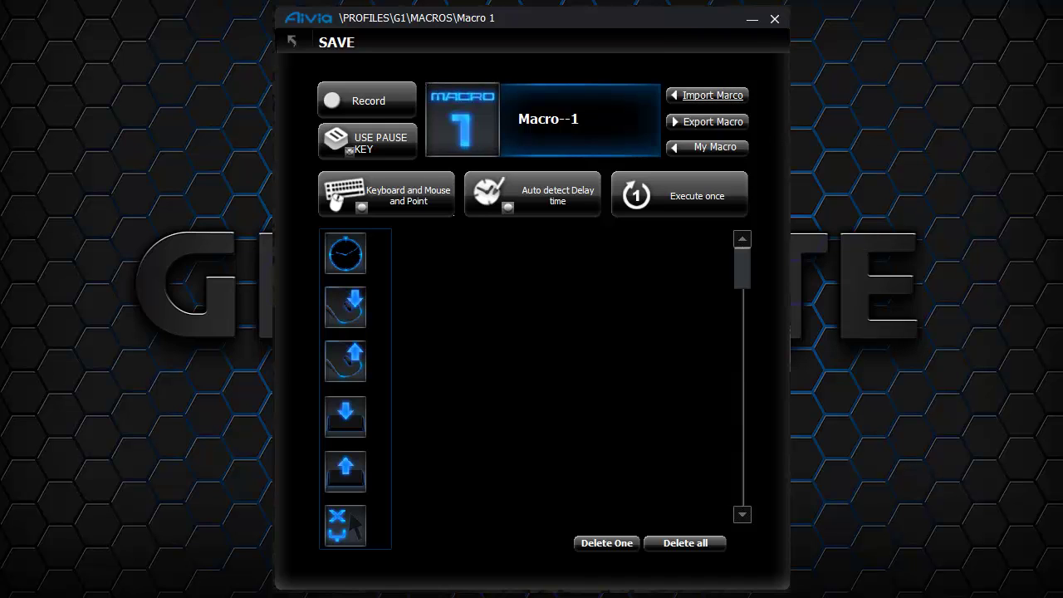
{"action": "left_click", "coordinate": [712, 95]}
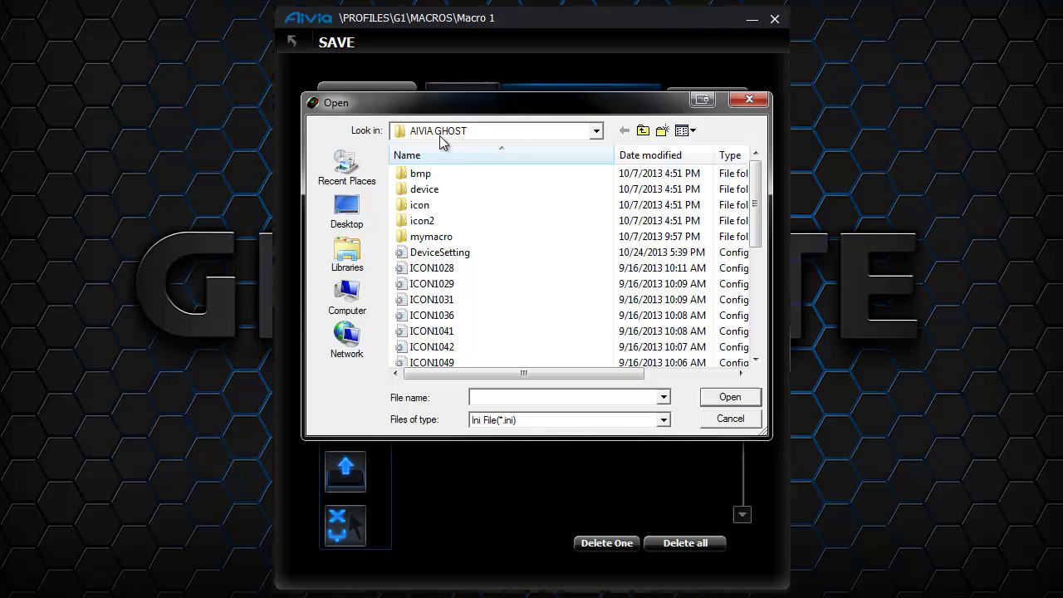
{"action": "left_click_drag", "start_coordinate": [757, 203], "coordinate": [741, 184]}
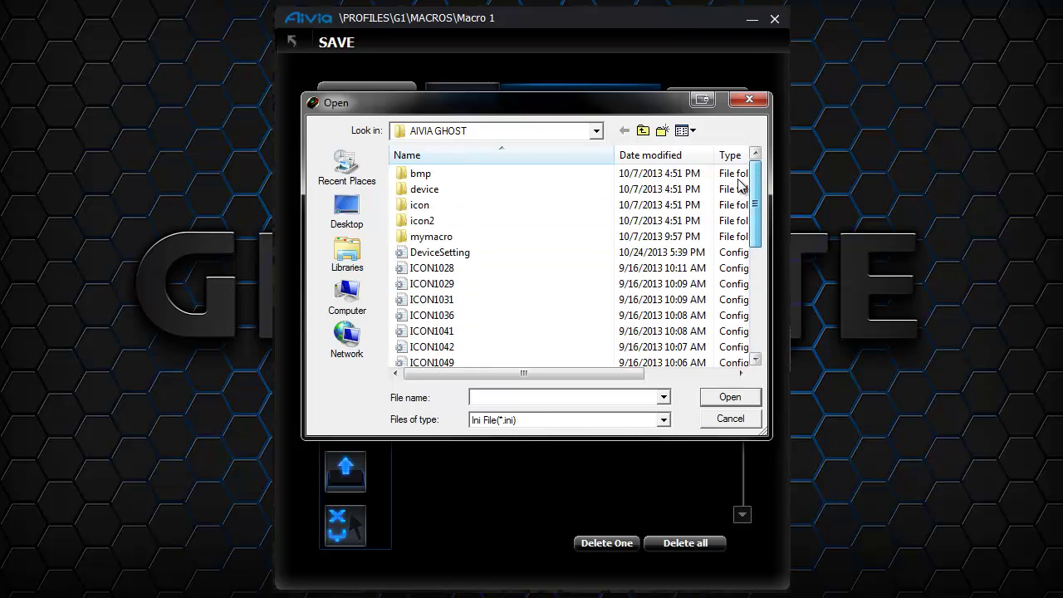
{"action": "double_click", "coordinate": [518, 204]}
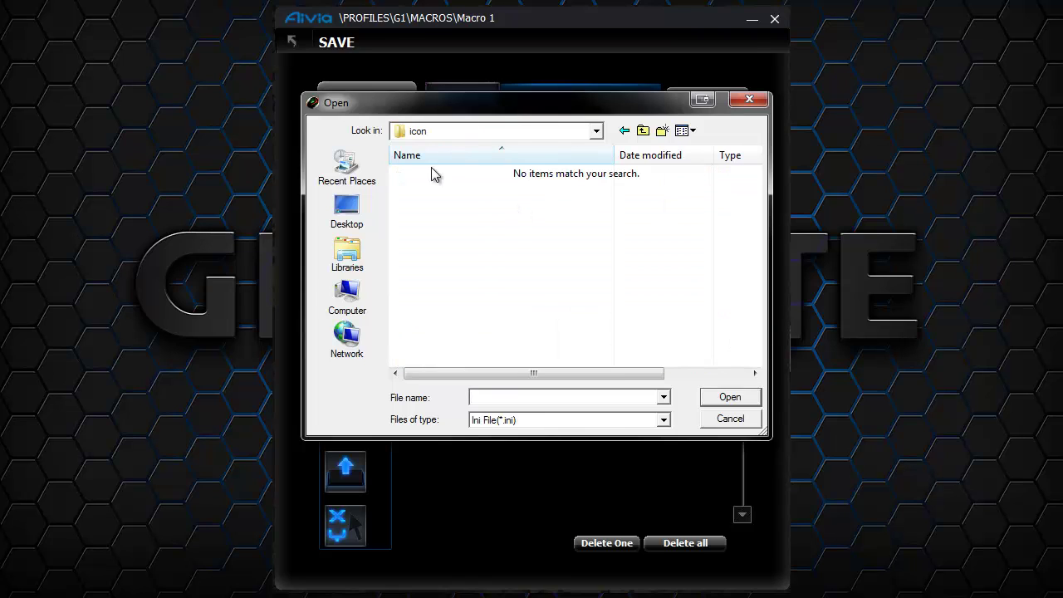
{"action": "left_click", "coordinate": [623, 131]}
{"action": "mouse_move", "coordinate": [758, 179]}
{"action": "left_mouse_down"}
{"action": "mouse_move", "coordinate": [778, 233]}
{"action": "mouse_move", "coordinate": [758, 185]}
{"action": "left_mouse_up"}
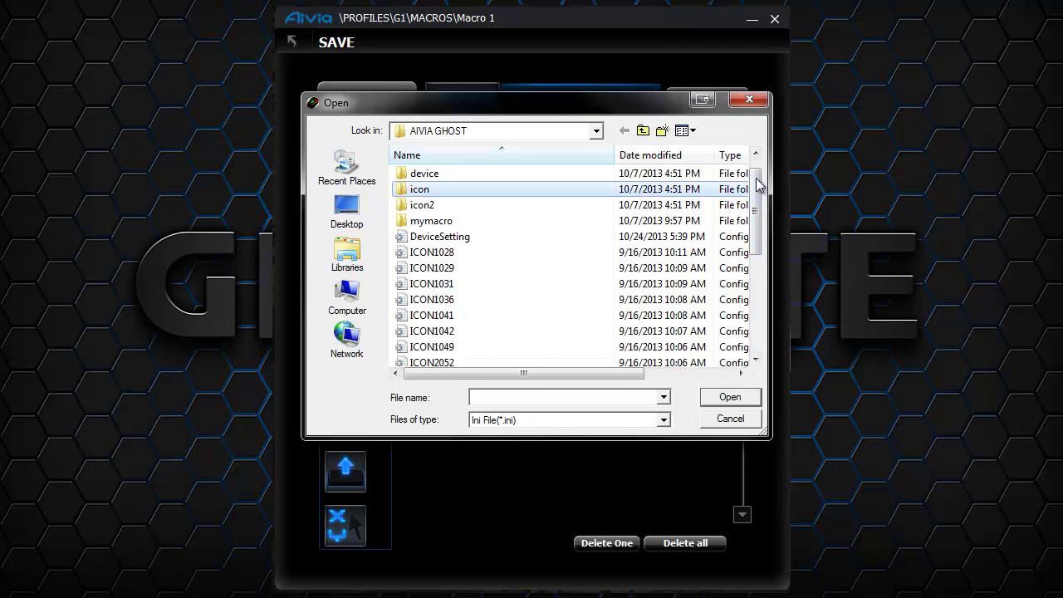
{"action": "left_click", "coordinate": [742, 101]}
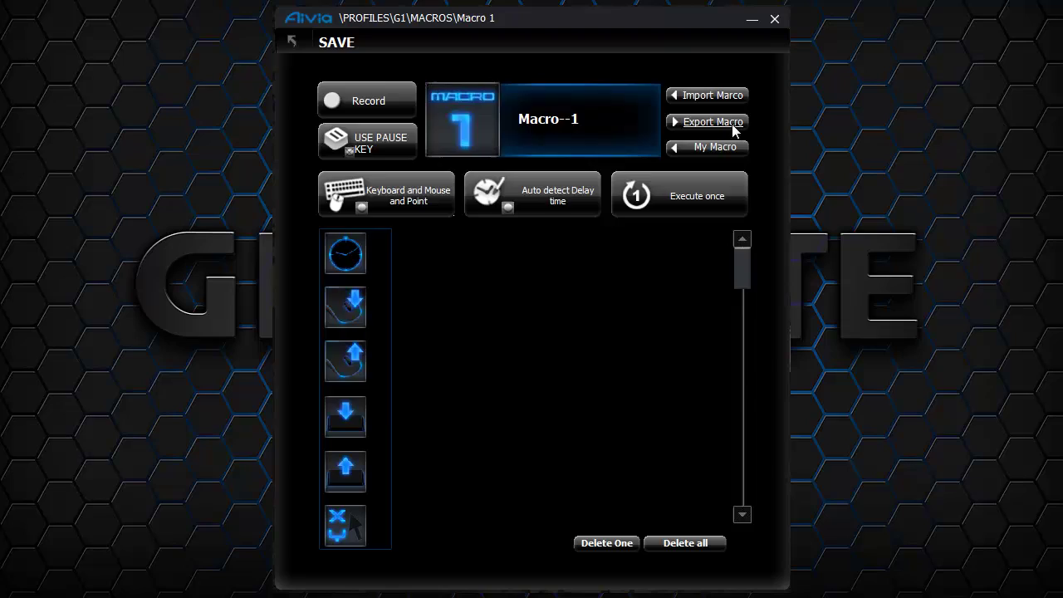
{"action": "left_click", "coordinate": [734, 128]}
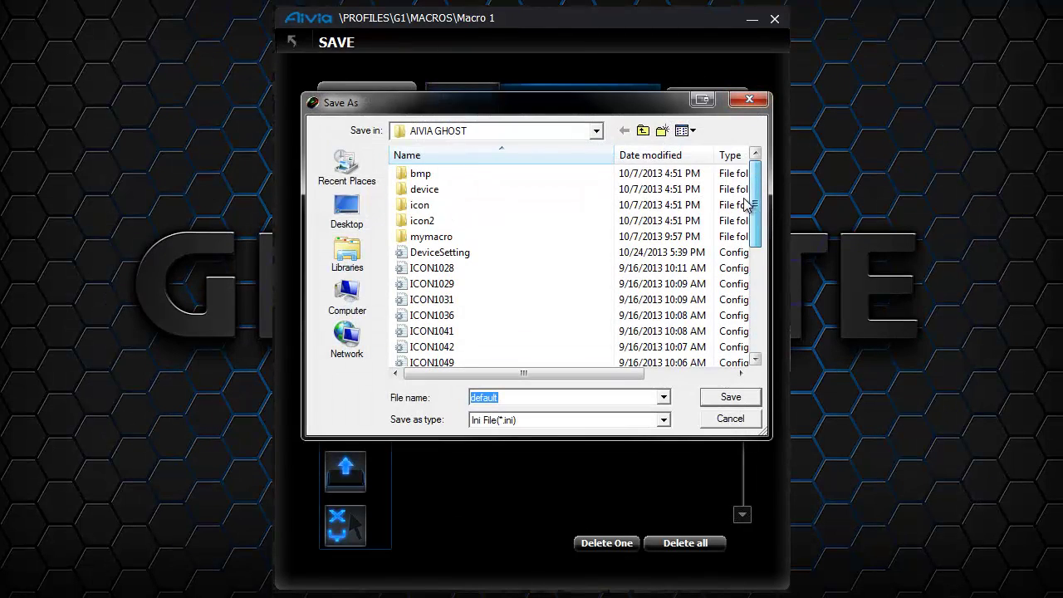
{"action": "left_click", "coordinate": [729, 419]}
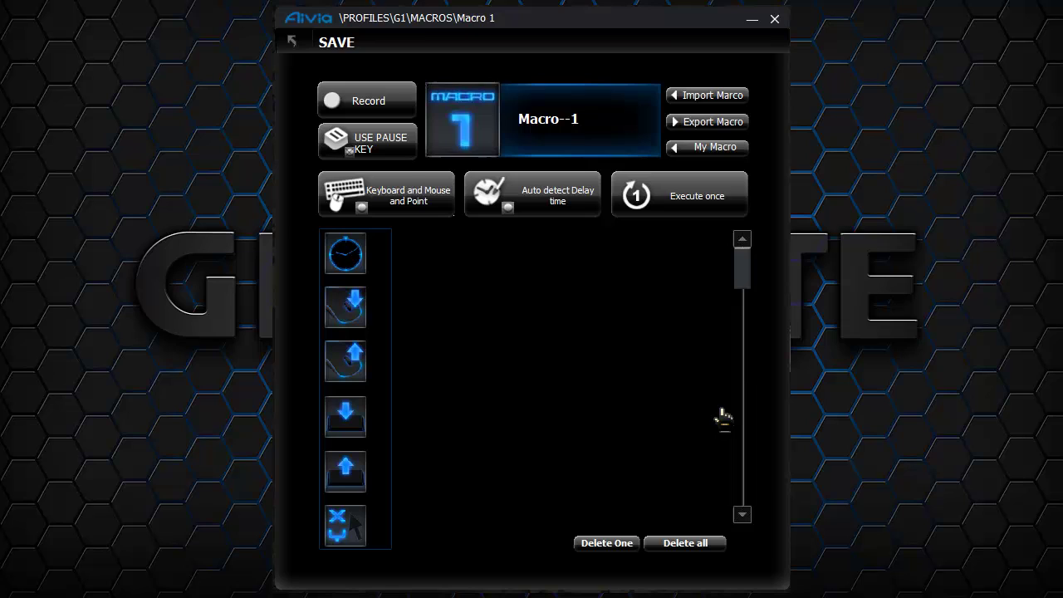
Step: View the empty My Macro list, then go back to the Macro 1 editor
{"action": "left_click", "coordinate": [705, 150]}
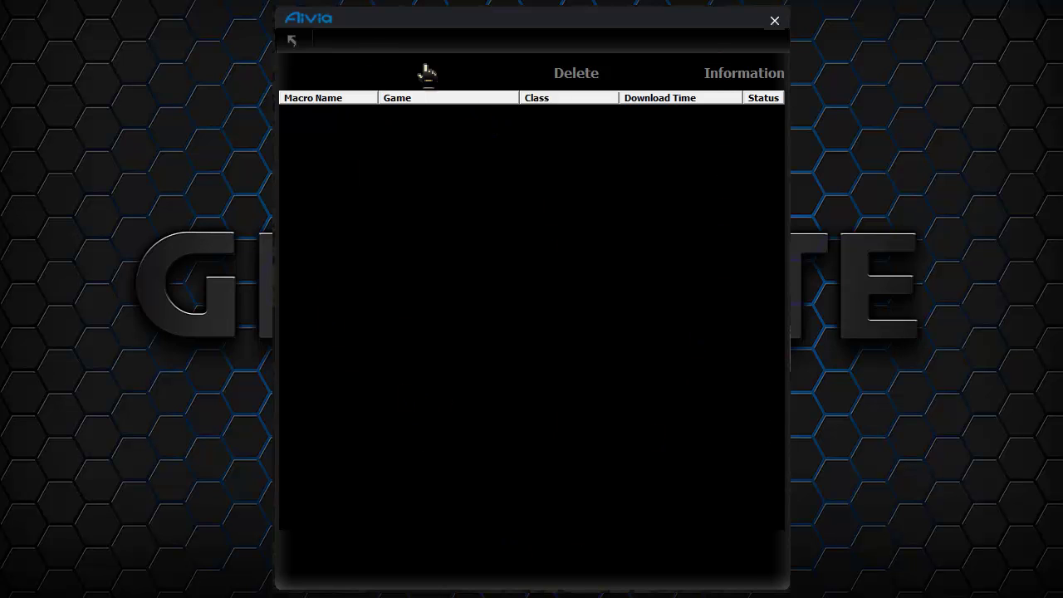
{"action": "left_click", "coordinate": [294, 41]}
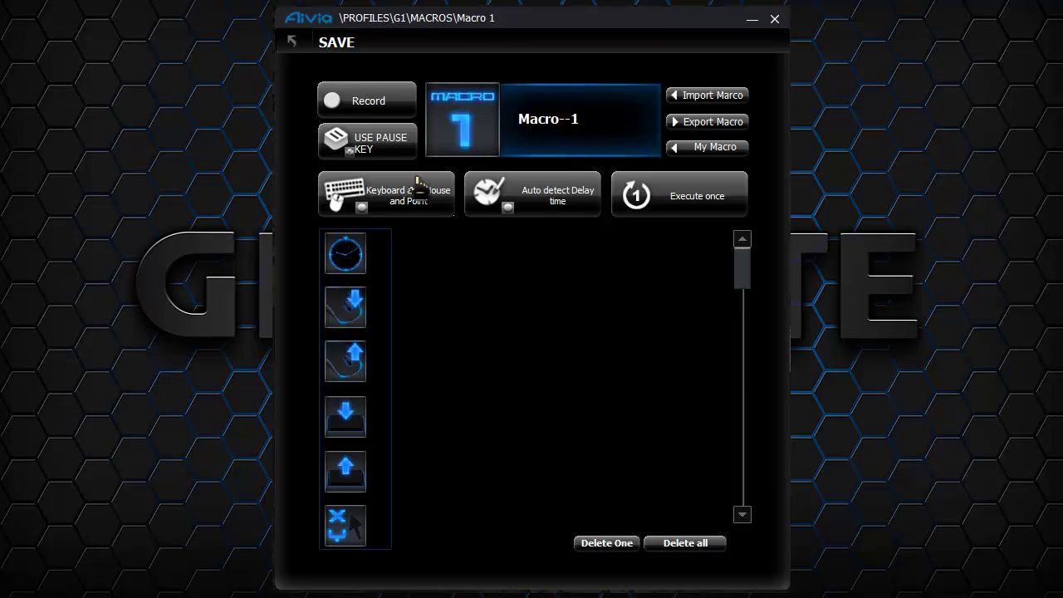
Step: Save Macro 1, select the Macro 2 slot, switch to BASIC, and save to the Profiles overview
{"action": "left_click", "coordinate": [338, 47]}
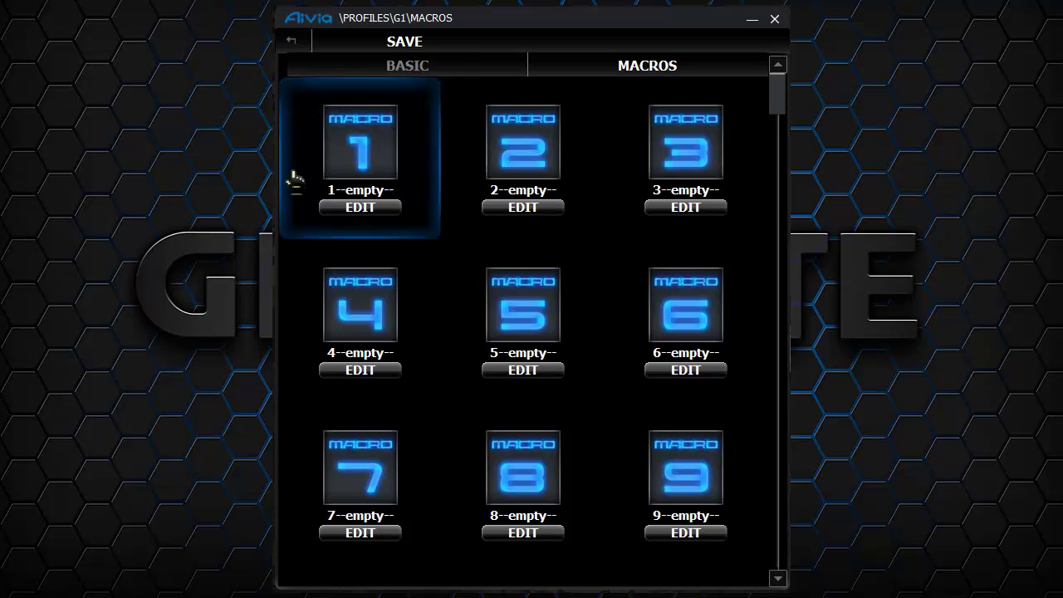
{"action": "left_click", "coordinate": [527, 166]}
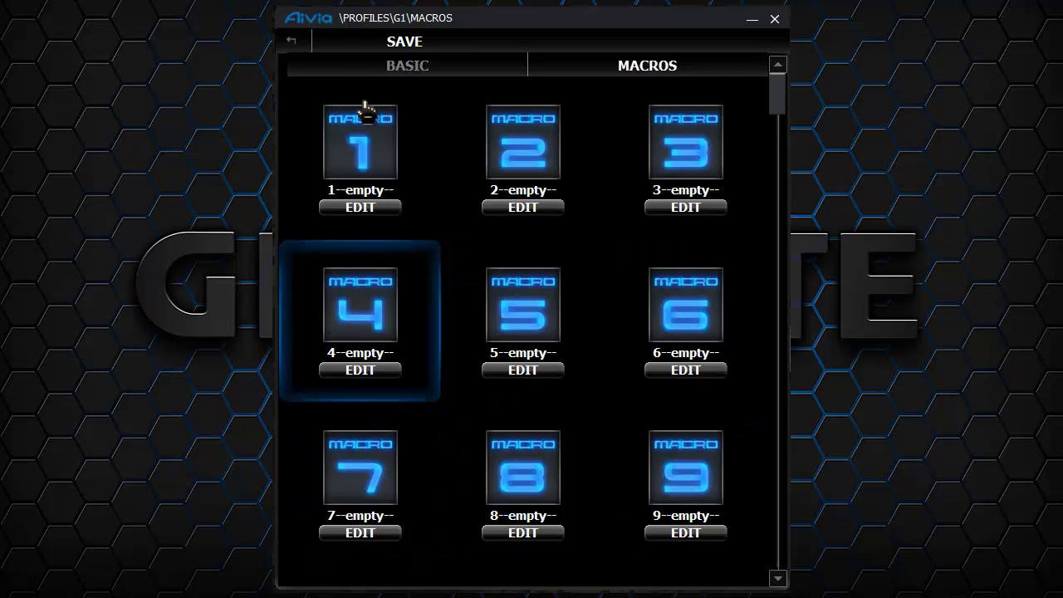
{"action": "left_click", "coordinate": [440, 68]}
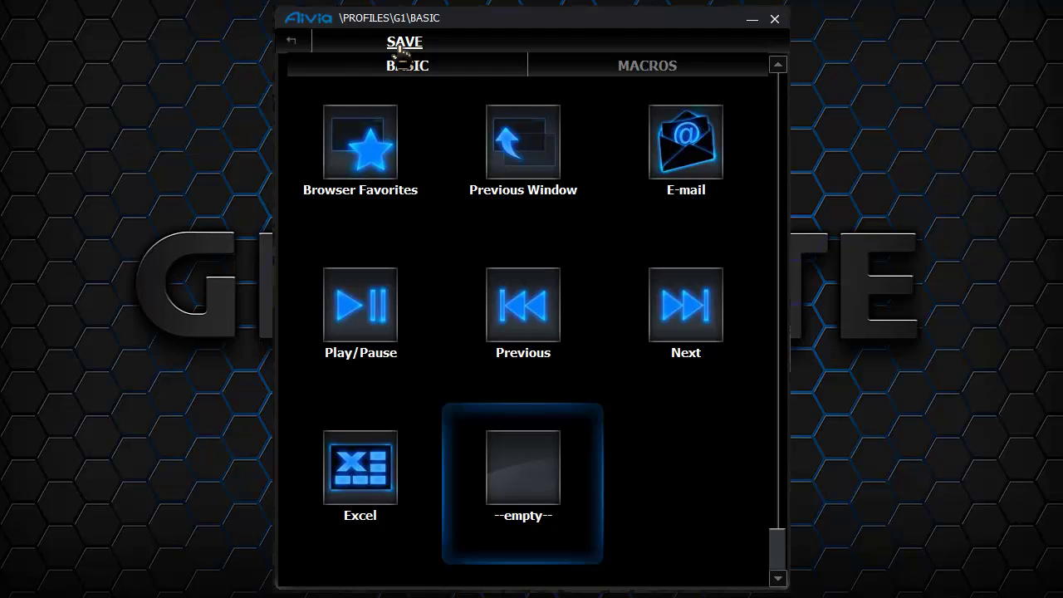
{"action": "left_click", "coordinate": [399, 47]}
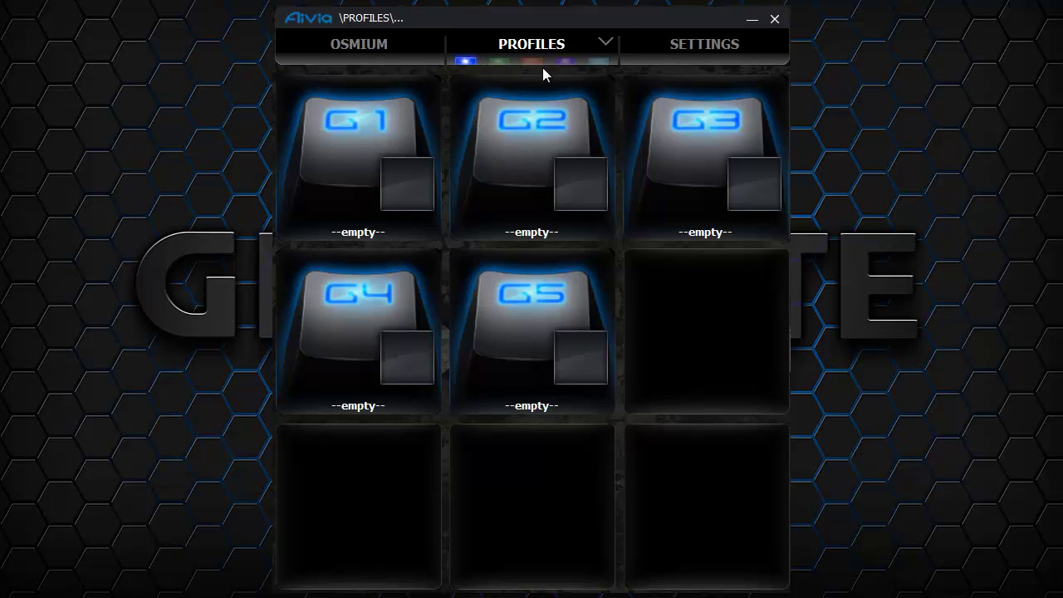
Step: Switch the profile colour to green, then cyan, and glance at the Osmium and Settings pages
{"action": "left_click", "coordinate": [500, 64]}
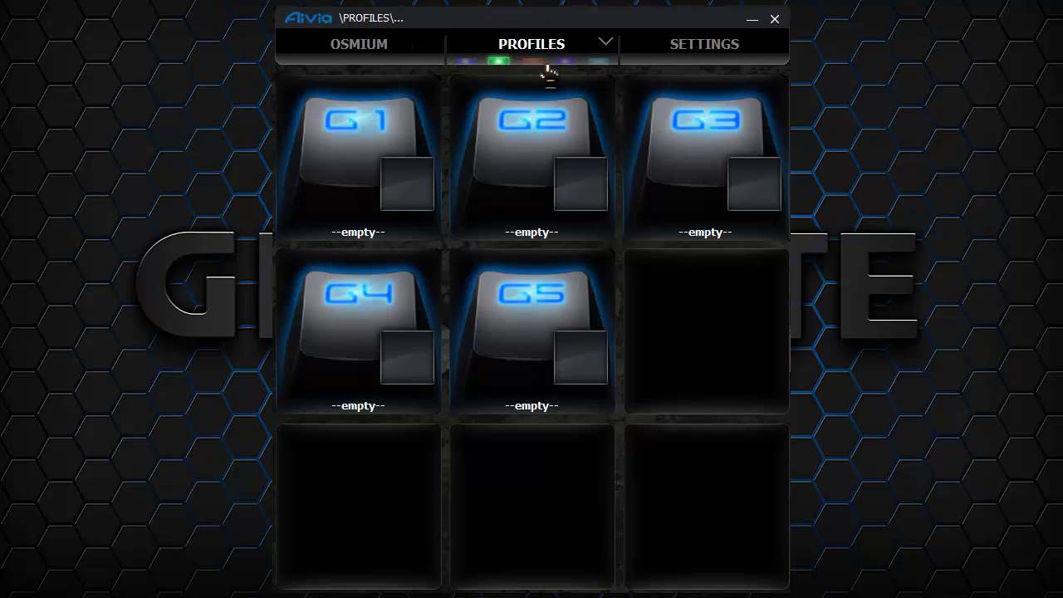
{"action": "left_click", "coordinate": [600, 62]}
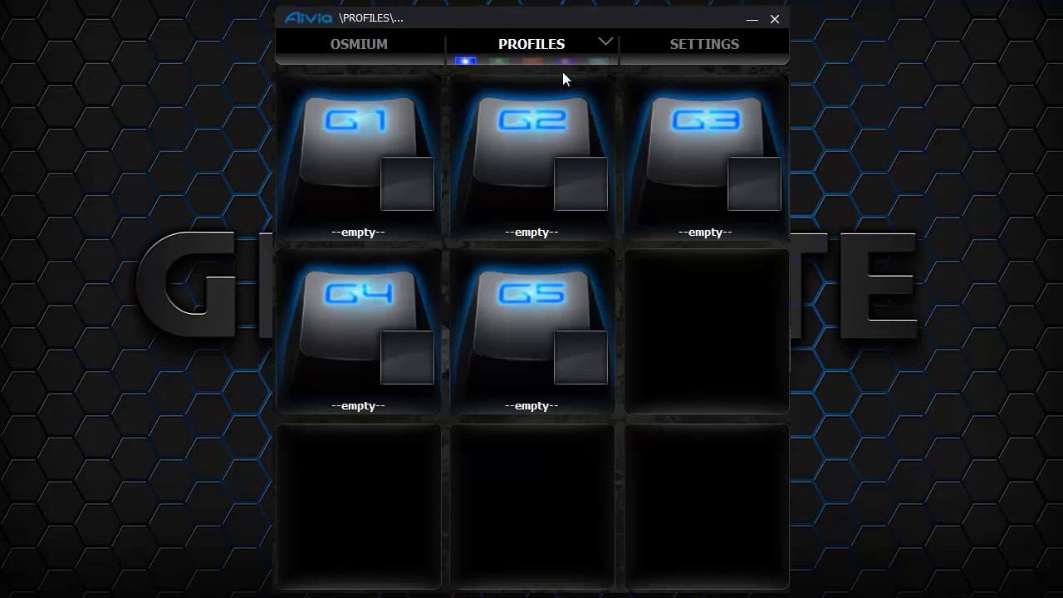
{"action": "left_click", "coordinate": [379, 60]}
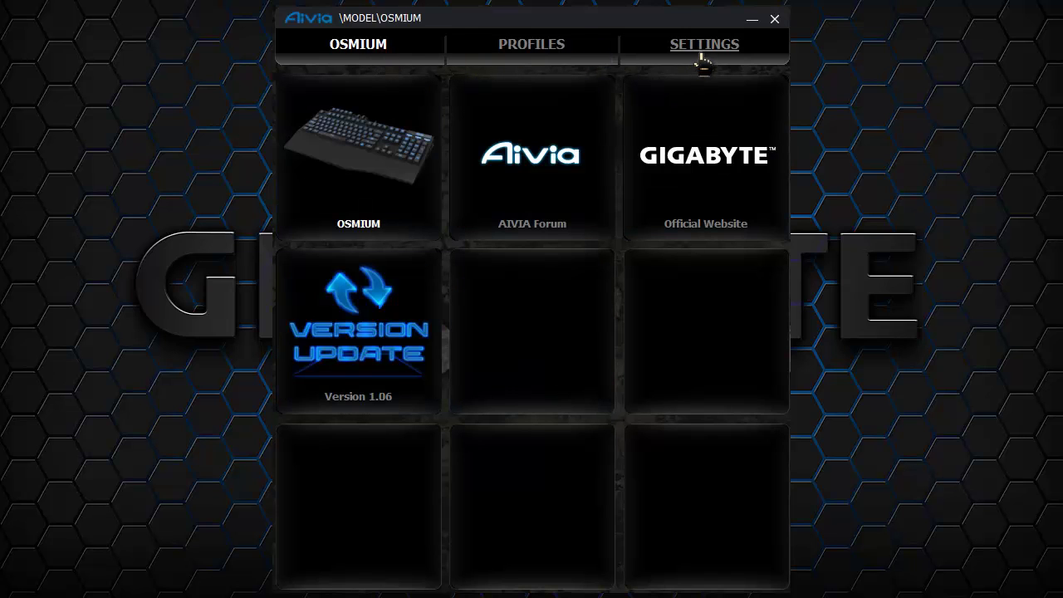
{"action": "left_click", "coordinate": [703, 63]}
{"action": "left_click", "coordinate": [380, 65]}
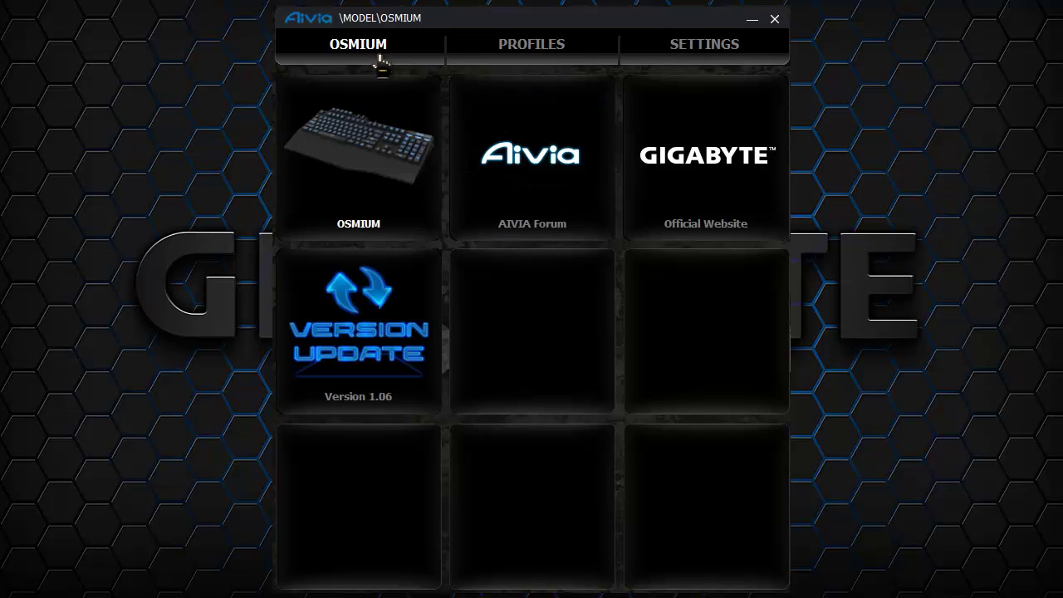
Step: Cycle through the Profiles, Settings and Osmium tabs, ending on the Osmium main page
{"action": "left_click", "coordinate": [501, 50]}
{"action": "left_click", "coordinate": [706, 47]}
{"action": "left_click", "coordinate": [468, 47]}
{"action": "left_click", "coordinate": [441, 51]}
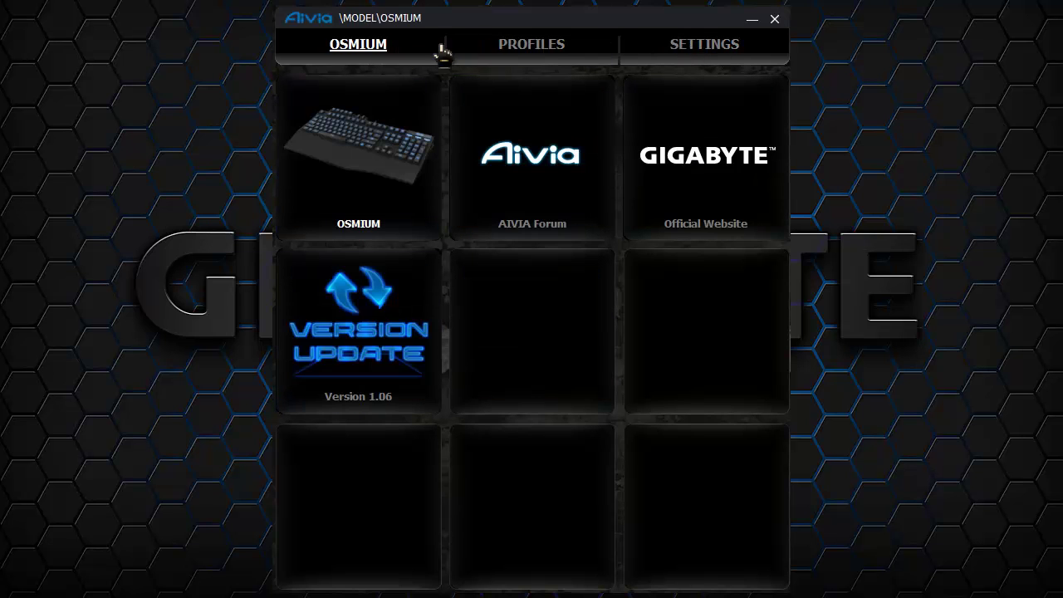
{"action": "left_click", "coordinate": [510, 46]}
{"action": "left_click", "coordinate": [686, 48]}
{"action": "left_click", "coordinate": [507, 49]}
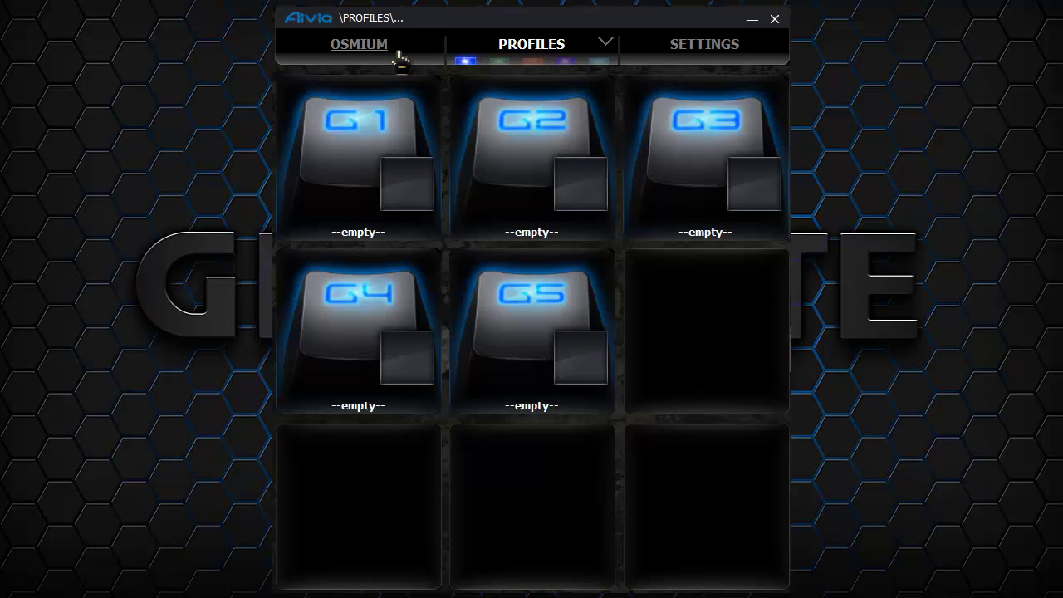
{"action": "left_click", "coordinate": [399, 58]}
{"action": "left_click", "coordinate": [509, 54]}
{"action": "left_click", "coordinate": [682, 45]}
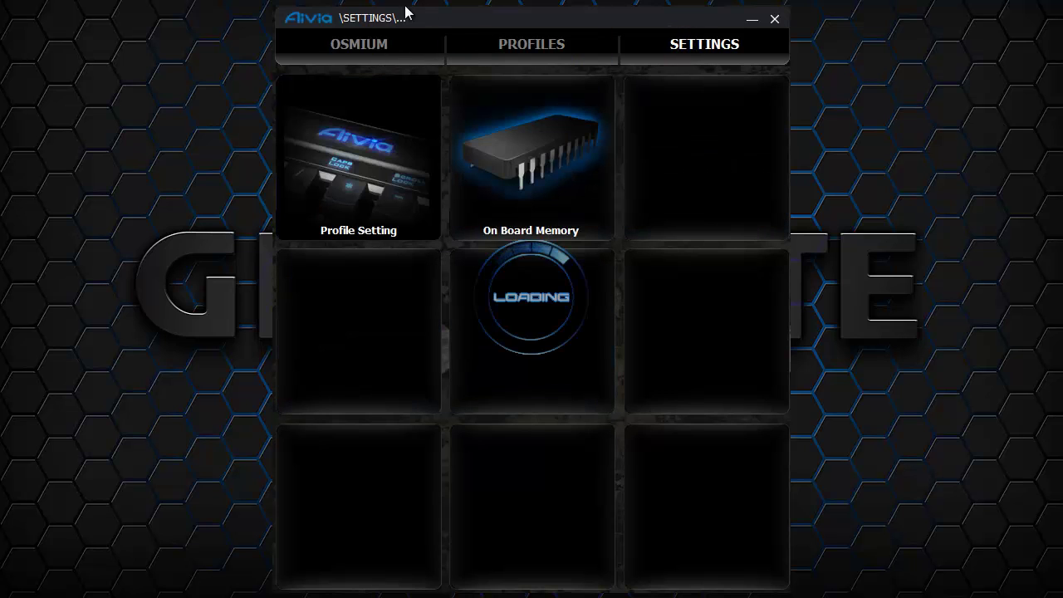
{"action": "left_click", "coordinate": [372, 60]}
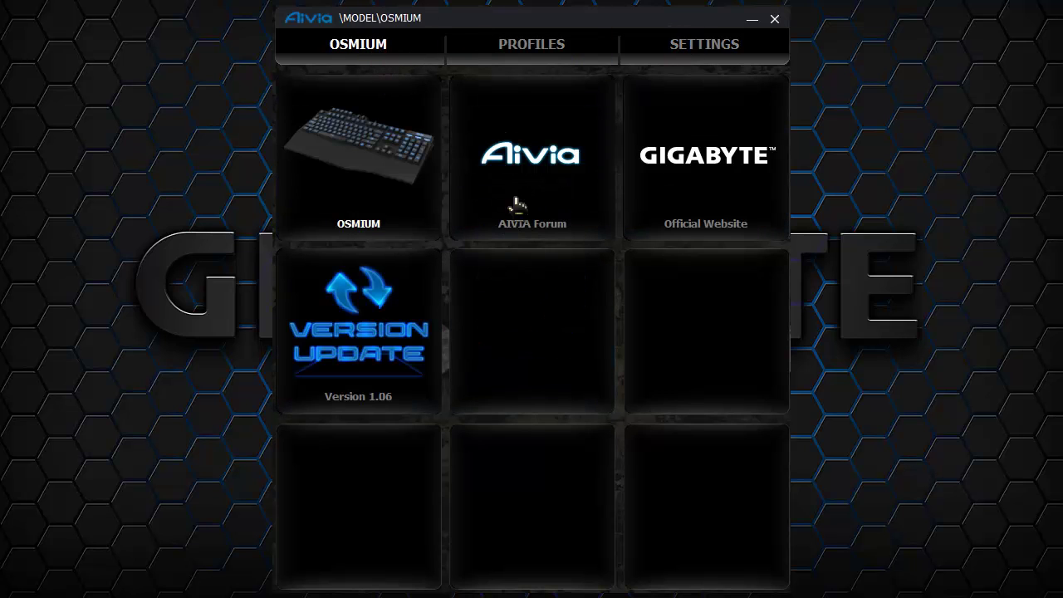